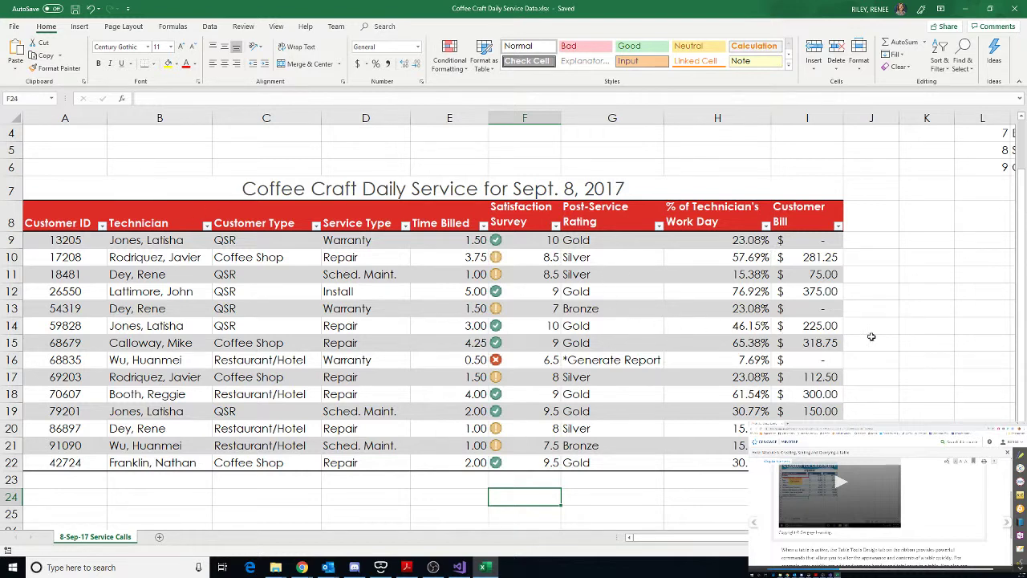
Read on to the "To Insert a Total Row" section of the e-book and display the service table's design options in Excel
{"action": "scroll", "coordinate": [857, 515], "scroll_direction": "down", "scroll_amount": 1}
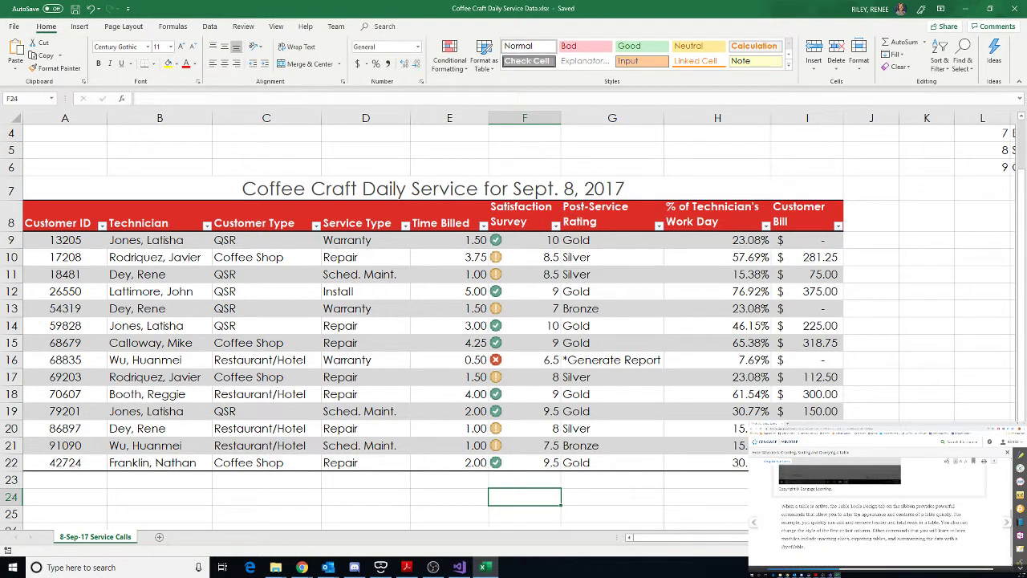
{"action": "scroll", "coordinate": [857, 515], "scroll_direction": "down", "scroll_amount": 1}
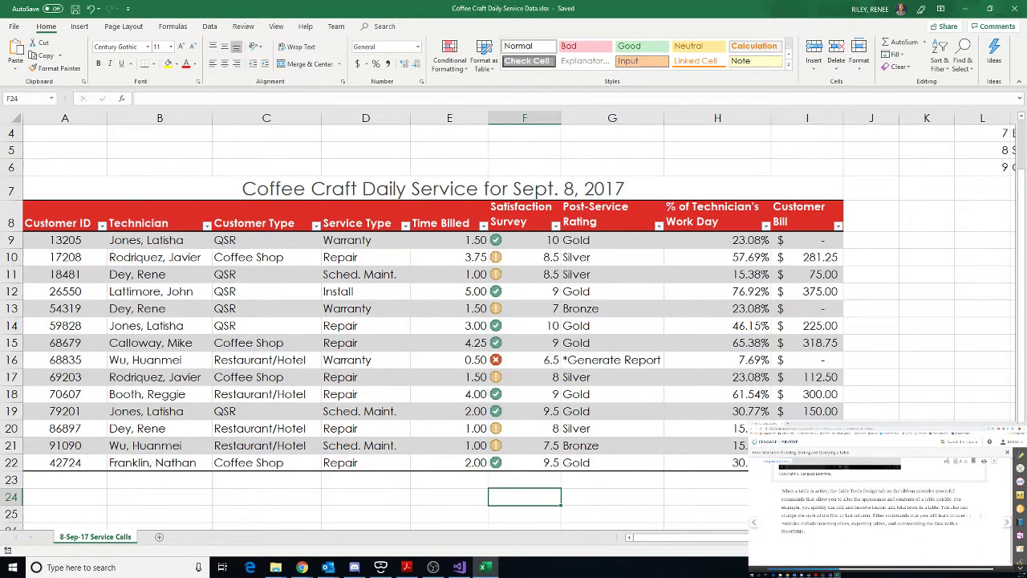
{"action": "left_click", "coordinate": [857, 514]}
{"action": "scroll", "coordinate": [858, 514], "scroll_direction": "down", "scroll_amount": 3}
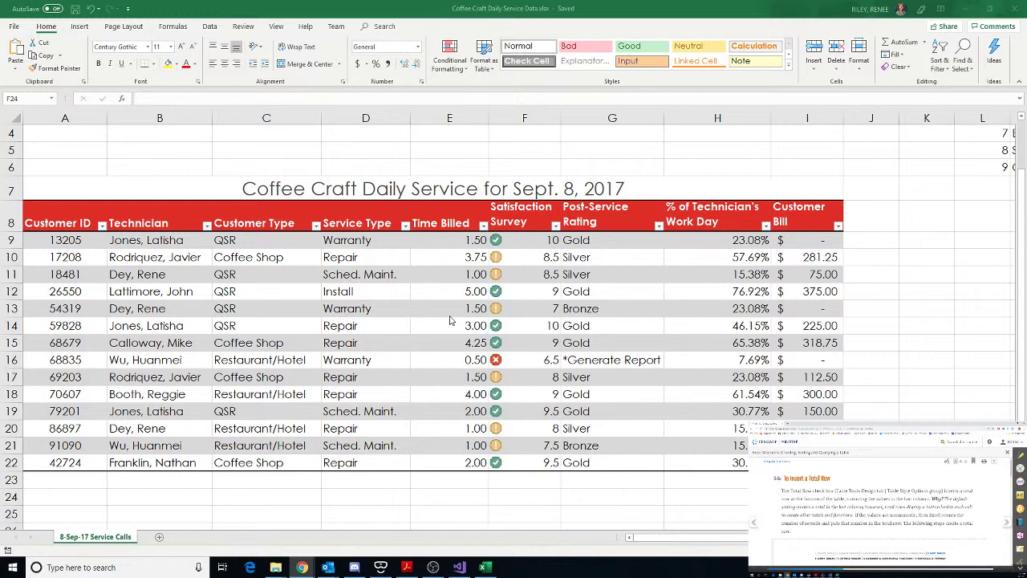
{"action": "left_click", "coordinate": [640, 294]}
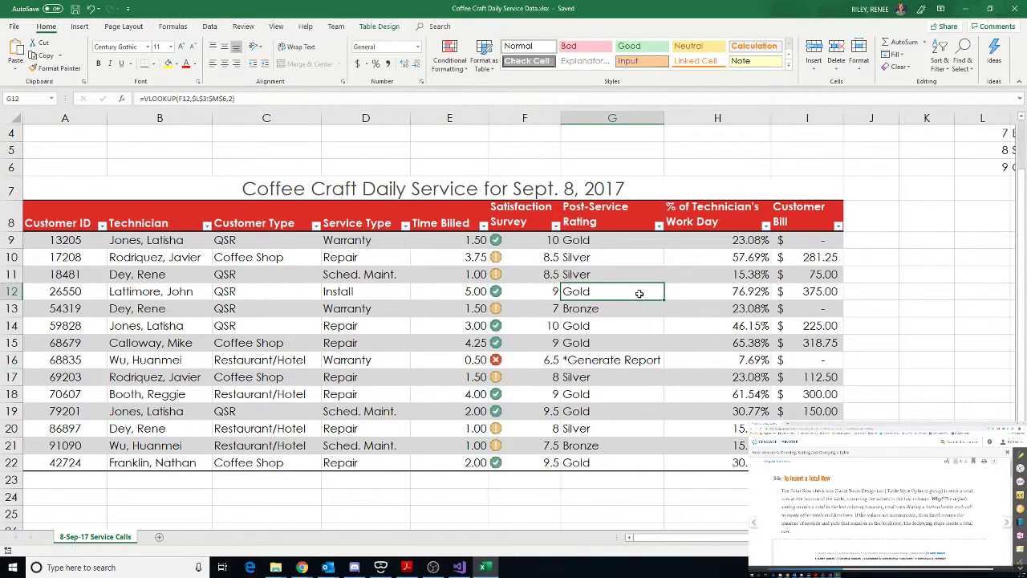
{"action": "left_click", "coordinate": [380, 26]}
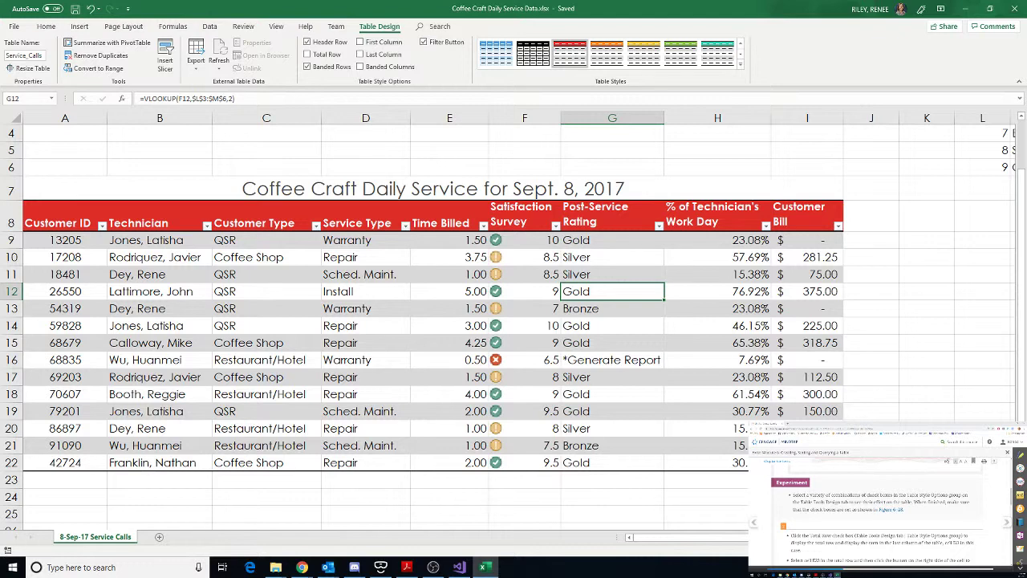
Try the Total Row and Last Column style options on the table, switching each on and back off
{"action": "left_click", "coordinate": [308, 54]}
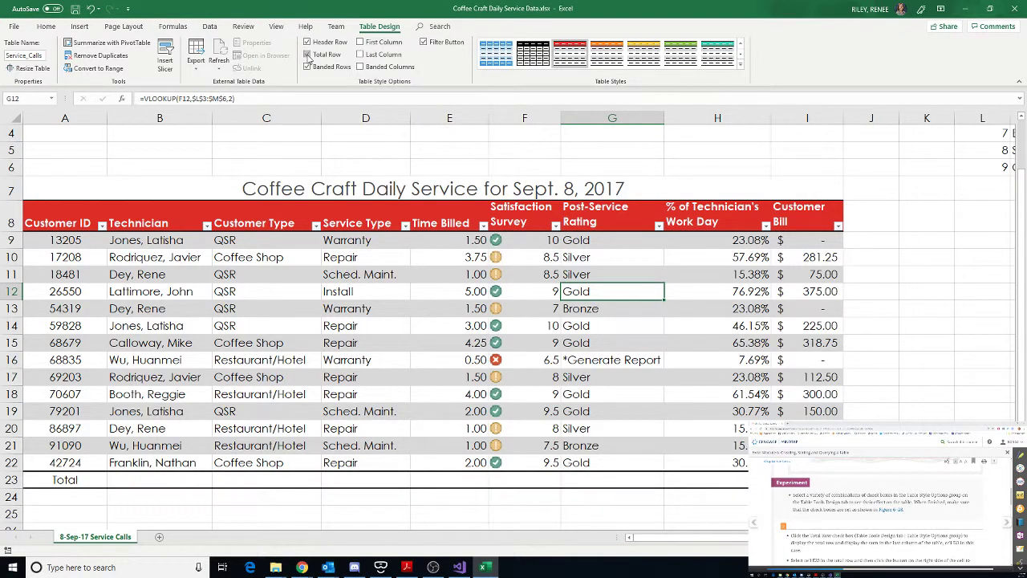
{"action": "left_click", "coordinate": [307, 54]}
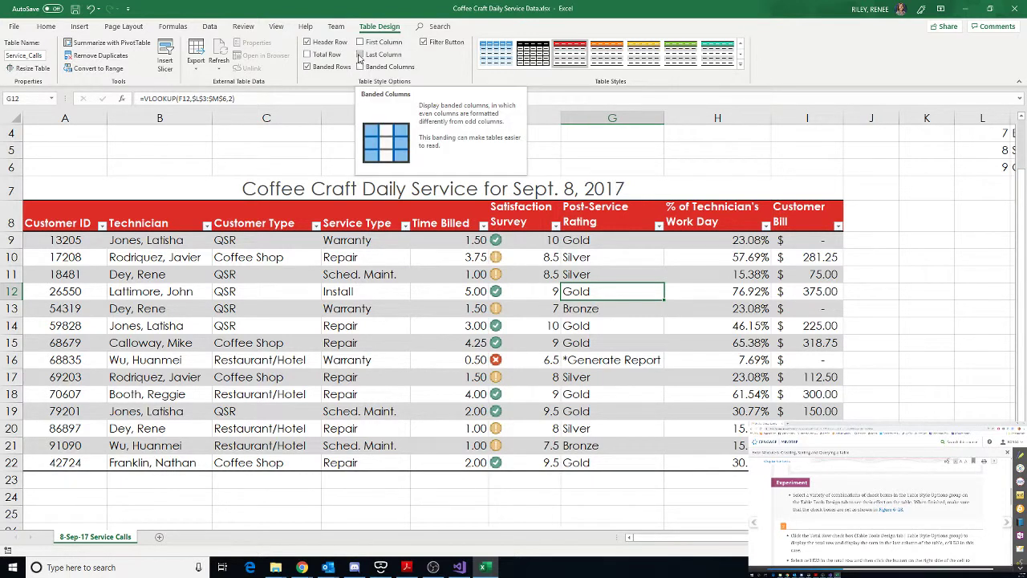
{"action": "left_click", "coordinate": [360, 55]}
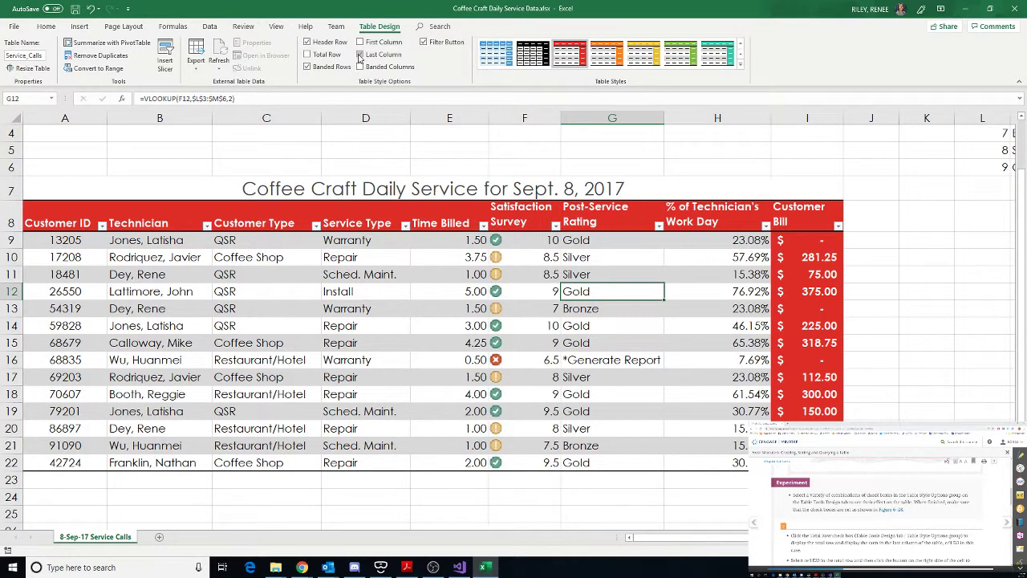
{"action": "left_click", "coordinate": [361, 54]}
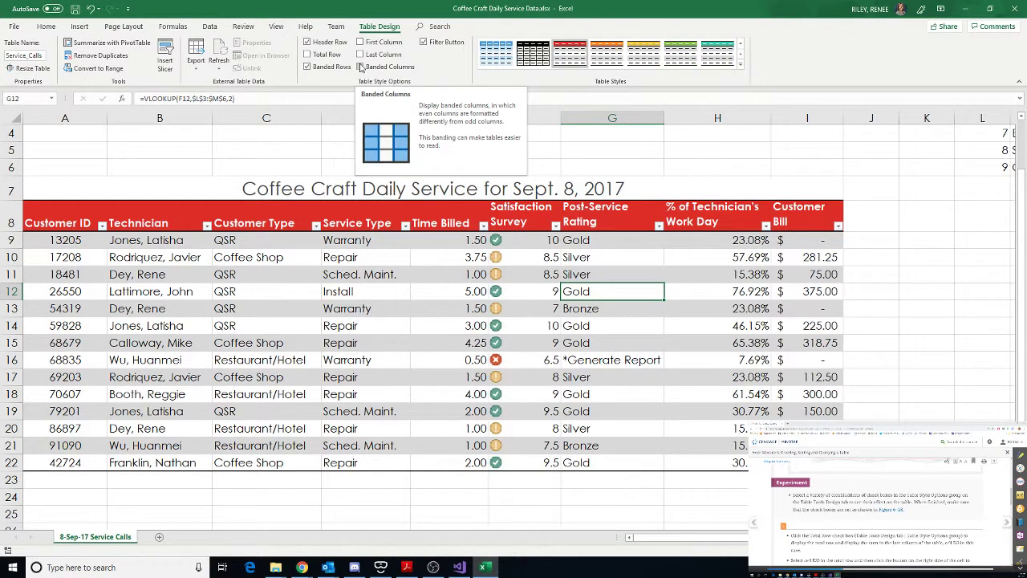
Add a total row to the service table, toggling it off and on again
{"action": "left_click", "coordinate": [308, 55]}
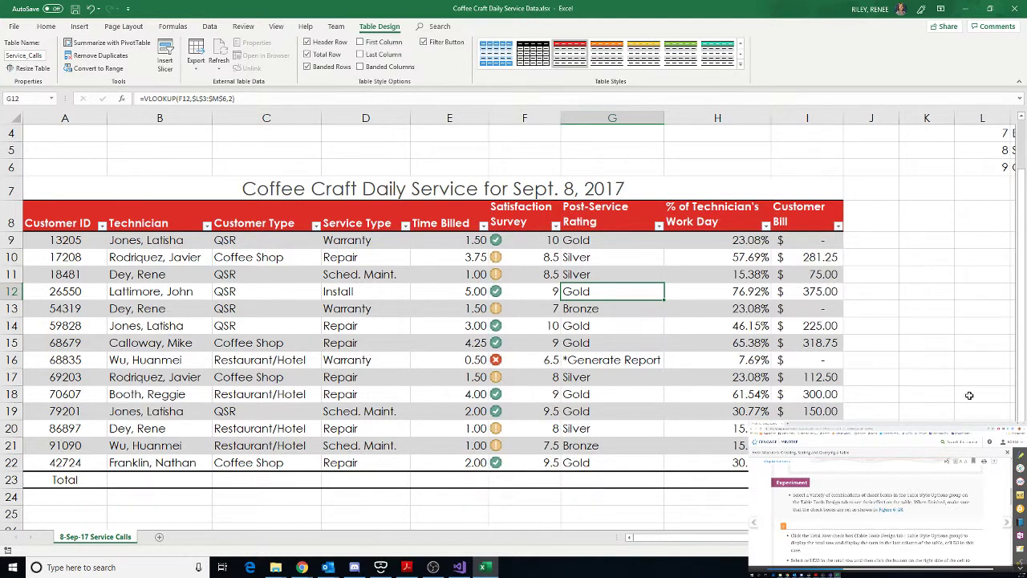
{"action": "key", "text": "ctrl+shift+t"}
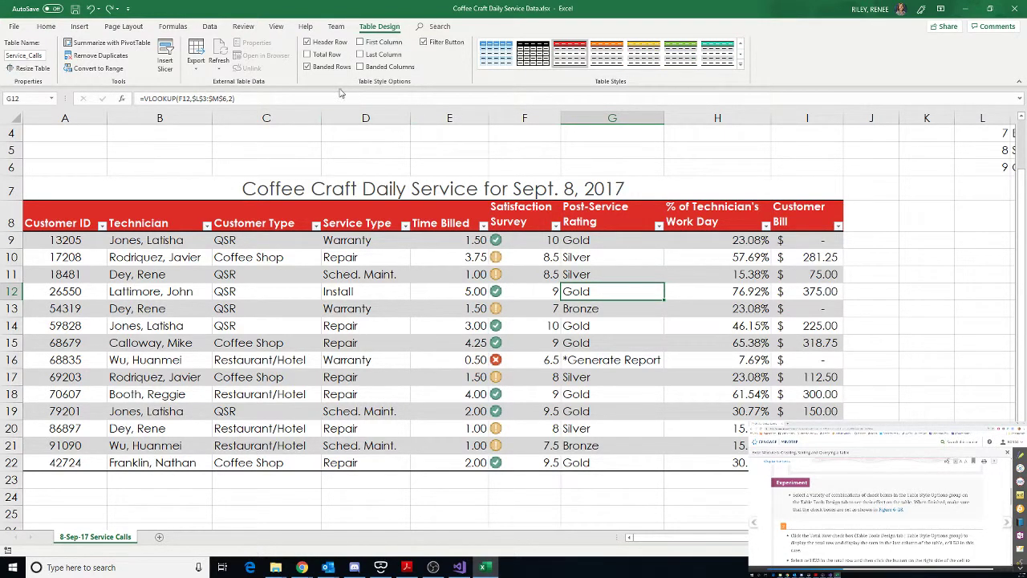
{"action": "left_click", "coordinate": [308, 55]}
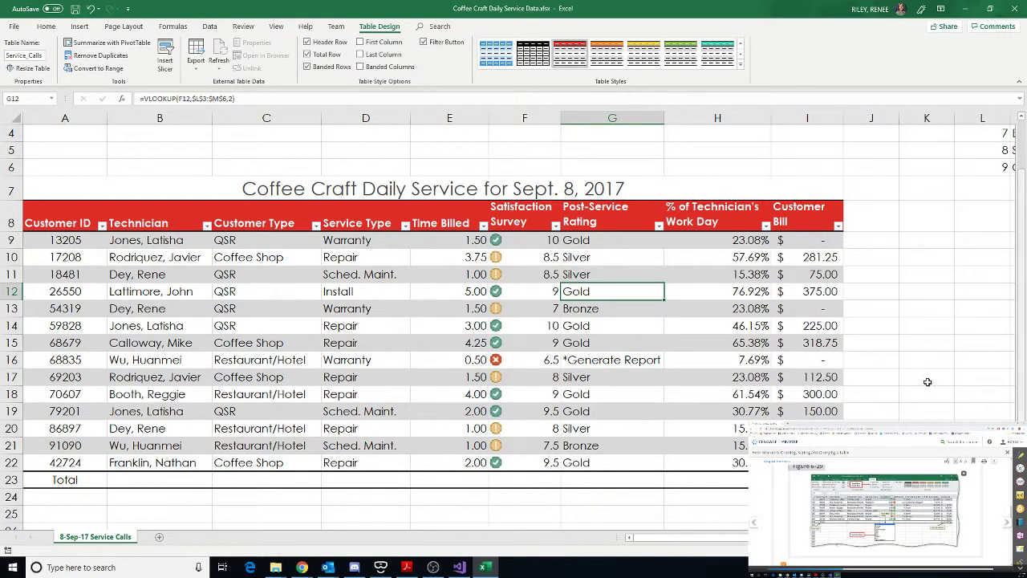
Total the Time Billed column in the total row (E23) with the Sum function
{"action": "left_click", "coordinate": [451, 478]}
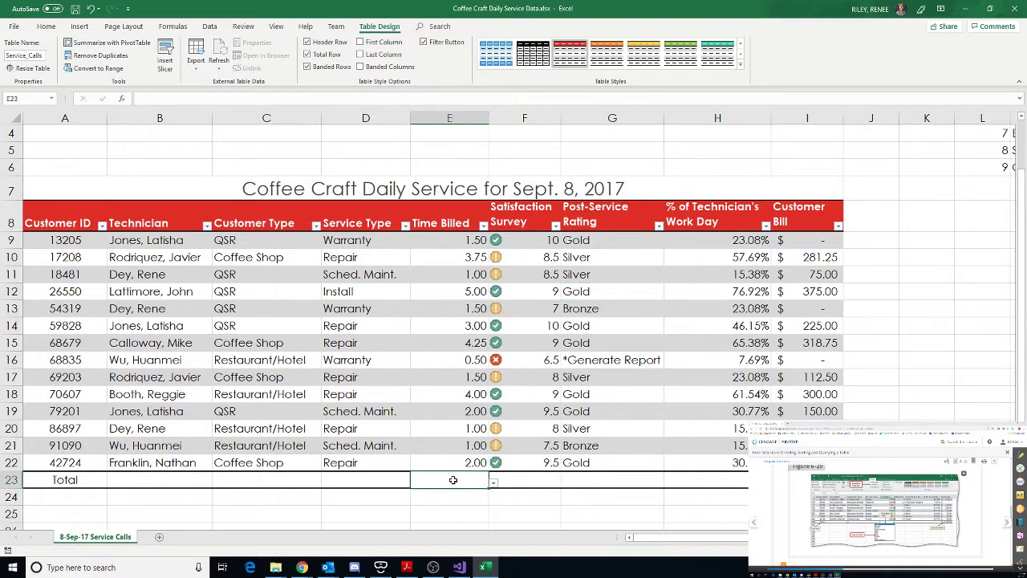
{"action": "left_click", "coordinate": [494, 483]}
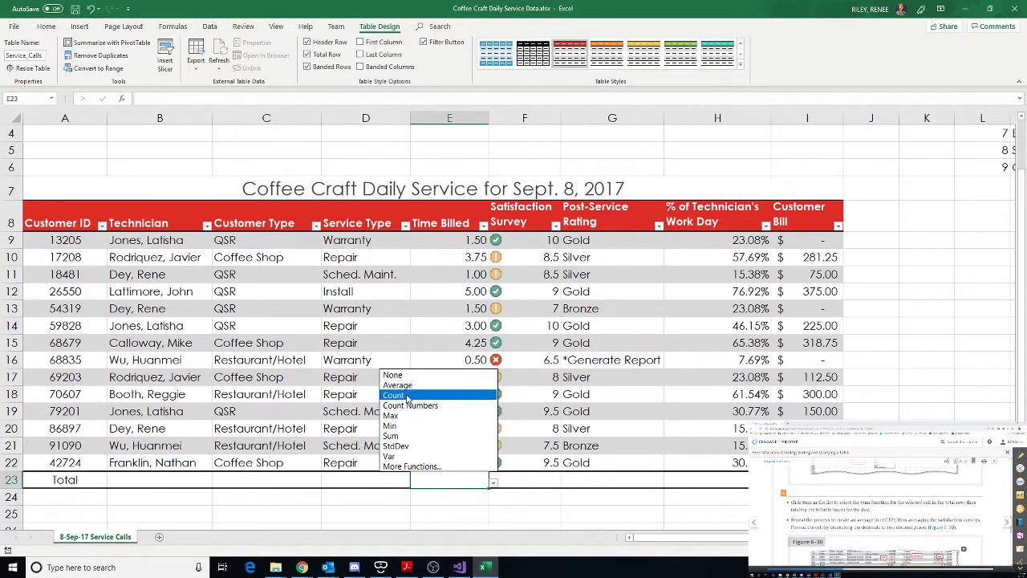
{"action": "left_click", "coordinate": [410, 435]}
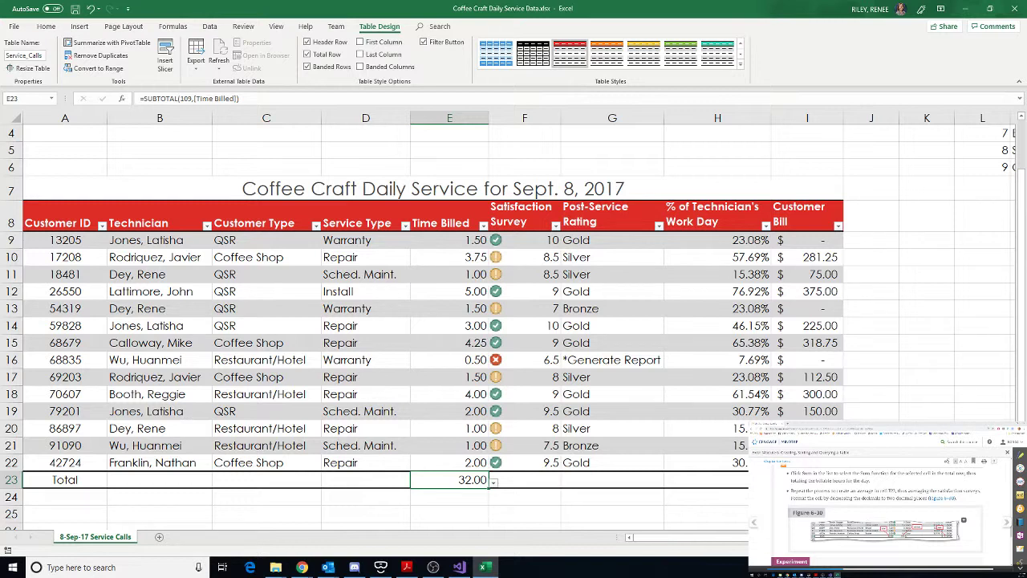
Average the Satisfaction Survey column in the total row (F23) with the Average function
{"action": "left_click", "coordinate": [537, 478]}
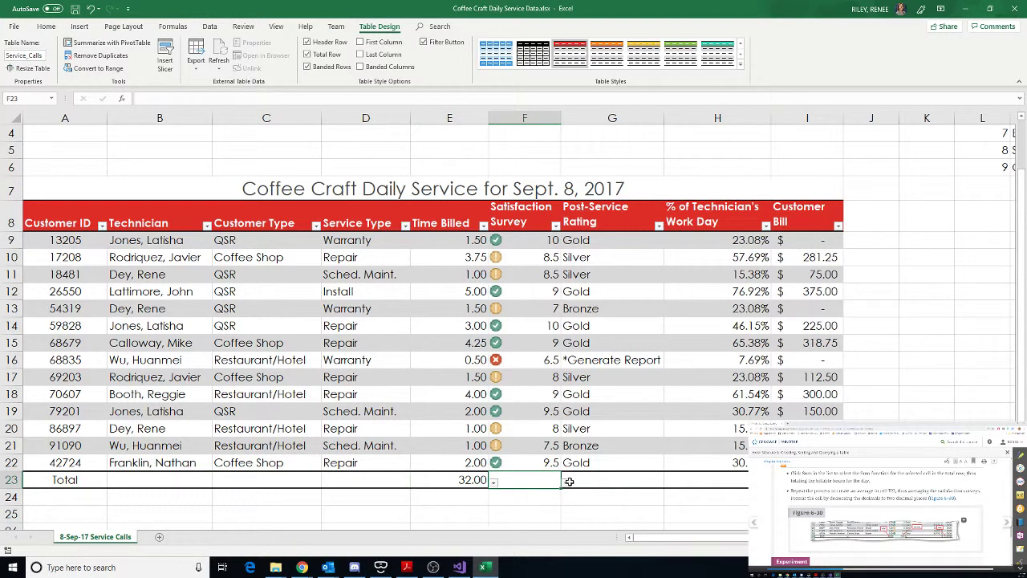
{"action": "left_click", "coordinate": [565, 482]}
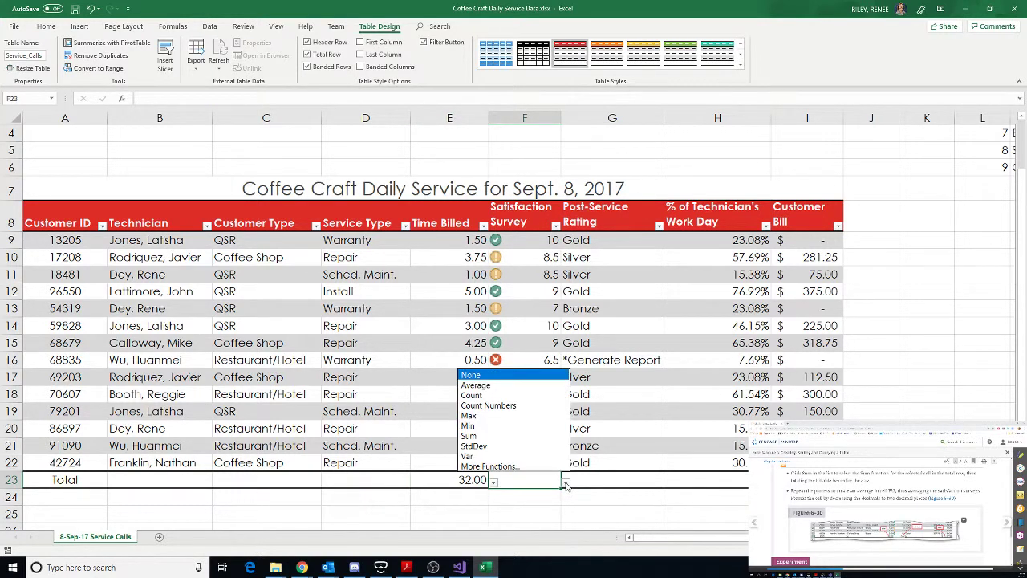
{"action": "left_click", "coordinate": [497, 386]}
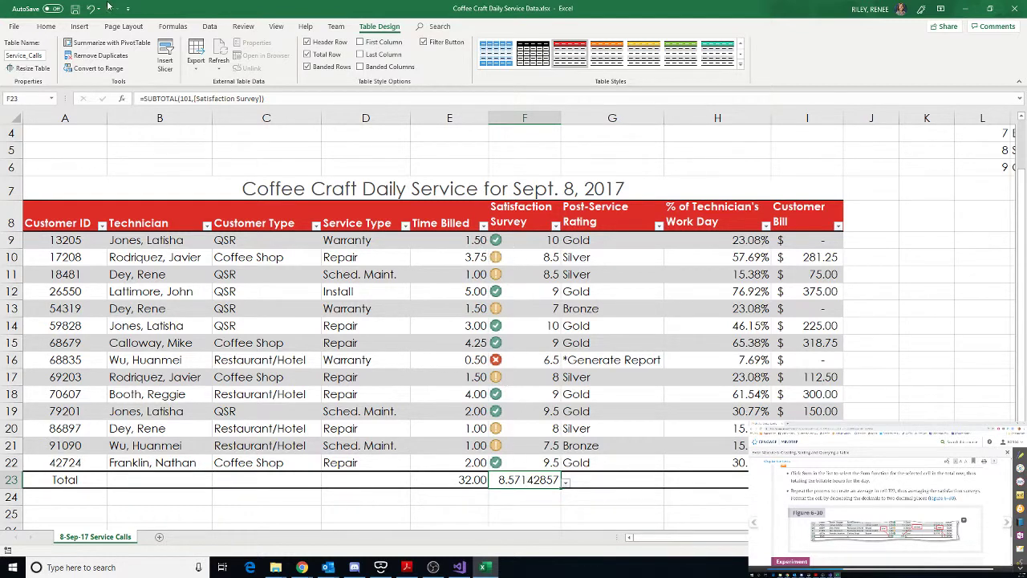
Decrease the decimals of the survey average in F23 to two decimal places
{"action": "left_click", "coordinate": [46, 26]}
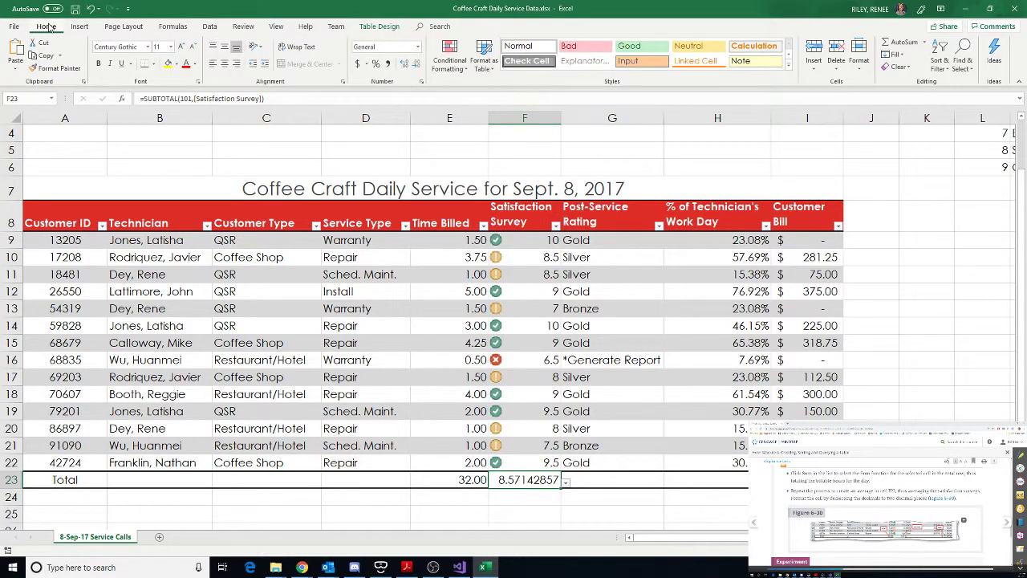
{"action": "left_click", "coordinate": [416, 64]}
{"action": "left_click", "coordinate": [416, 64]}
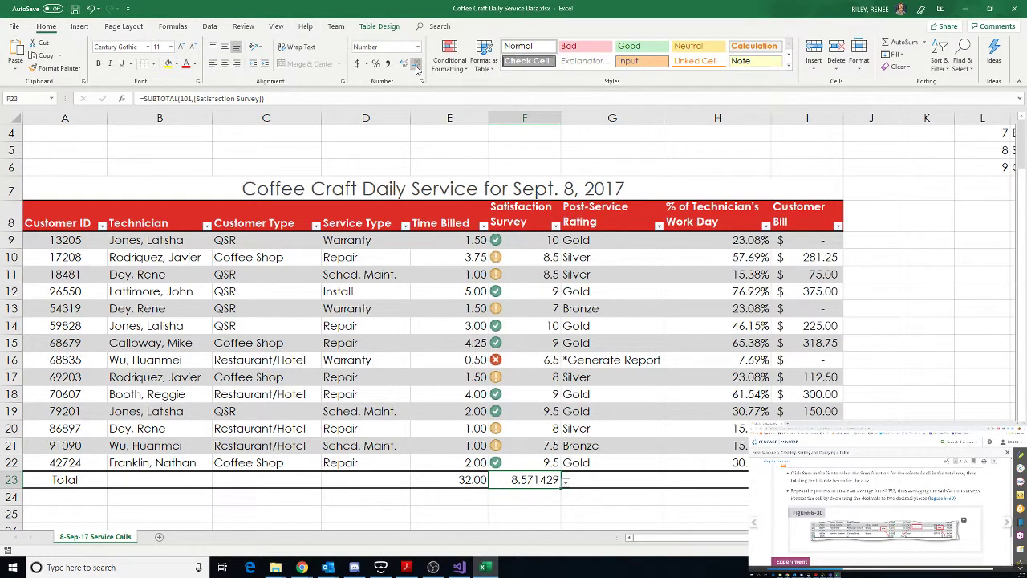
{"action": "left_click", "coordinate": [416, 68]}
{"action": "left_click", "coordinate": [416, 67]}
{"action": "left_click", "coordinate": [416, 68]}
{"action": "left_click", "coordinate": [416, 67]}
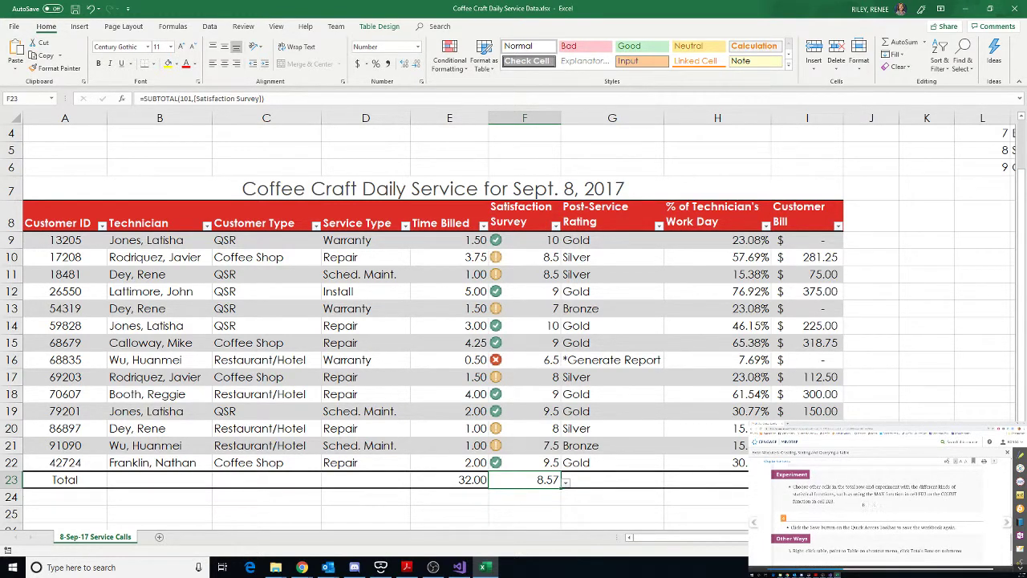
Try the Max and Count functions in the total cell of the % of Technician's Work Day column (H23)
{"action": "left_click", "coordinate": [629, 482]}
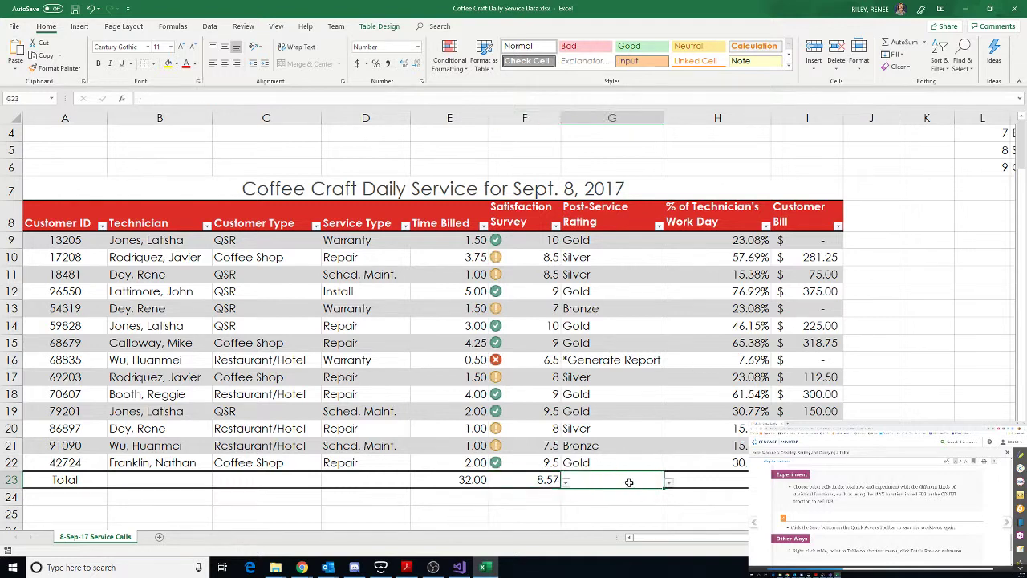
{"action": "left_click", "coordinate": [710, 481]}
{"action": "left_click", "coordinate": [776, 483]}
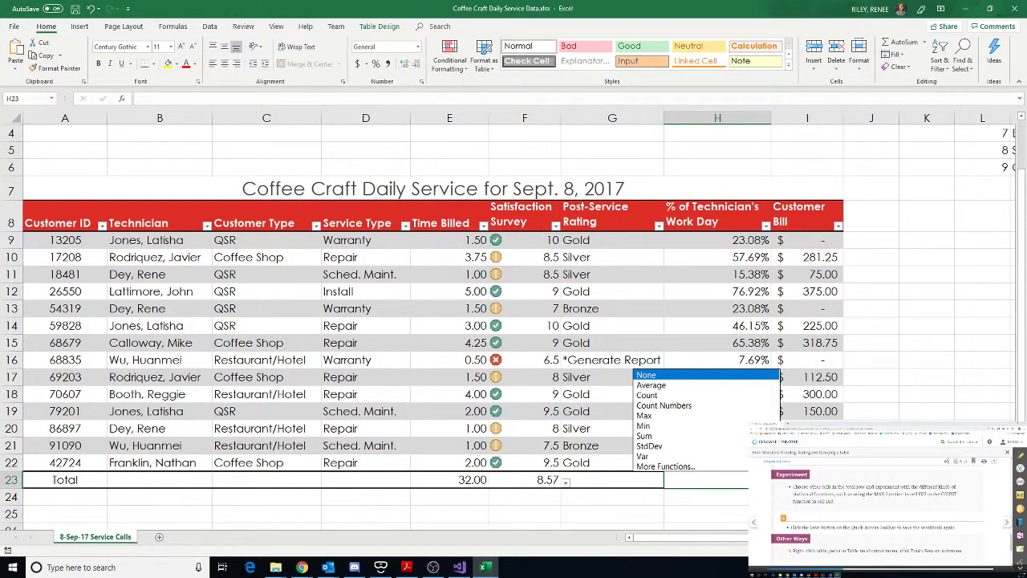
{"action": "left_click", "coordinate": [666, 415]}
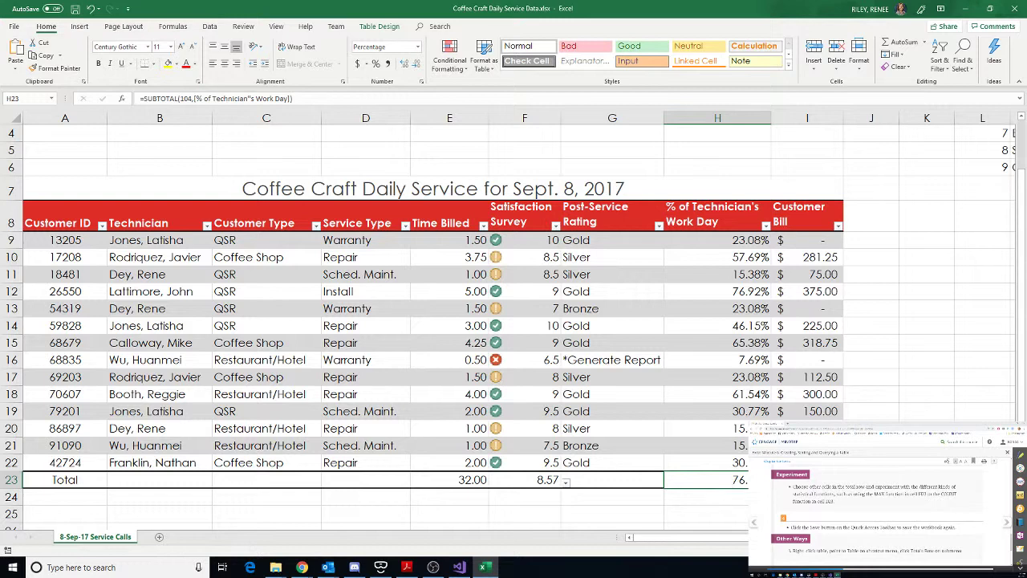
{"action": "left_click", "coordinate": [776, 482]}
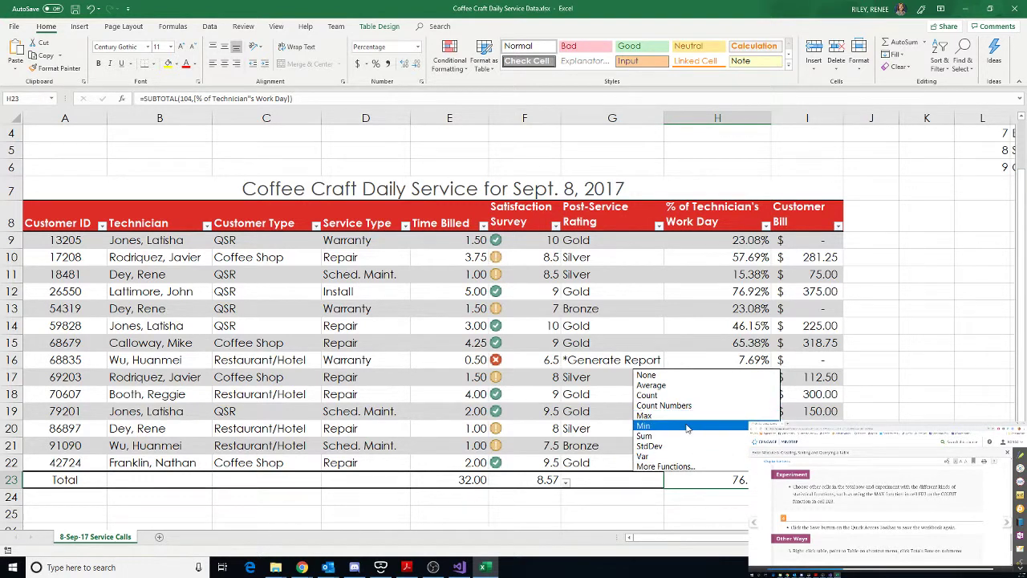
{"action": "left_click", "coordinate": [673, 396]}
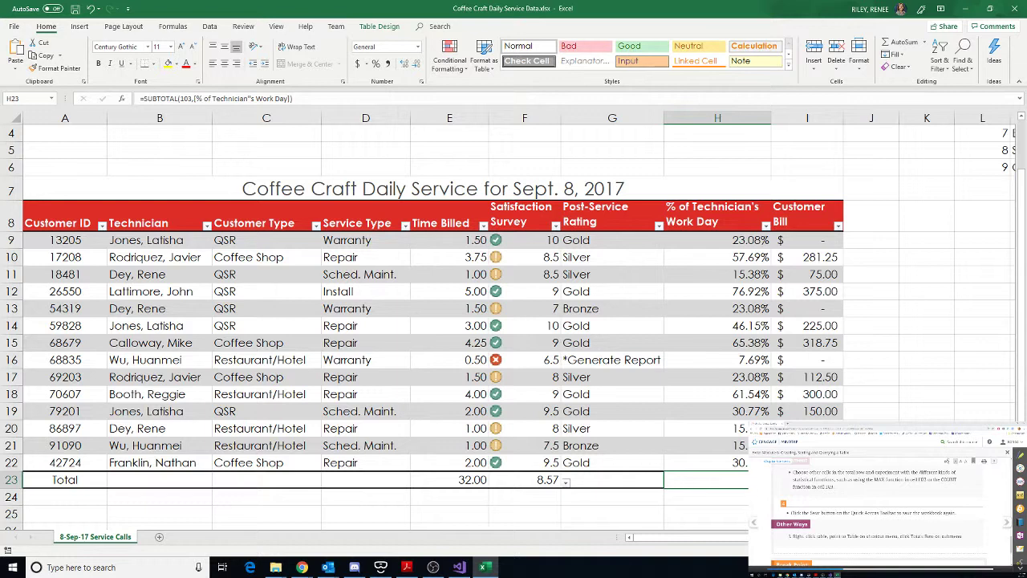
Set the total function in H23 back to None
{"action": "key", "text": "alt+Down"}
{"action": "key", "text": "Up"}
{"action": "key", "text": "Up"}
{"action": "key", "text": "Return"}
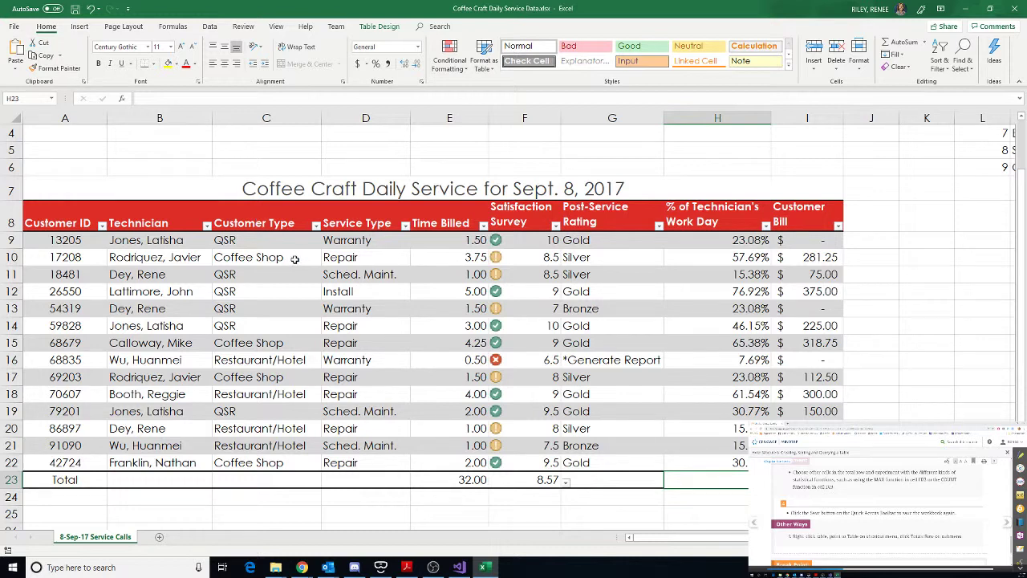
Save the workbook and move on to the "To Print the Table" section of the e-book
{"action": "left_click", "coordinate": [76, 10]}
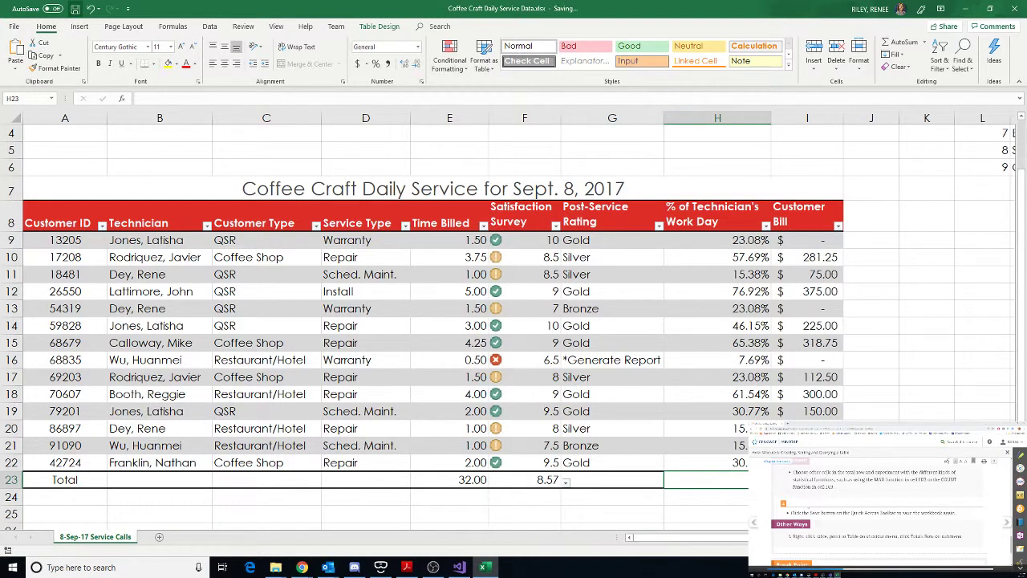
{"action": "scroll", "coordinate": [877, 534], "scroll_direction": "down", "scroll_amount": 5}
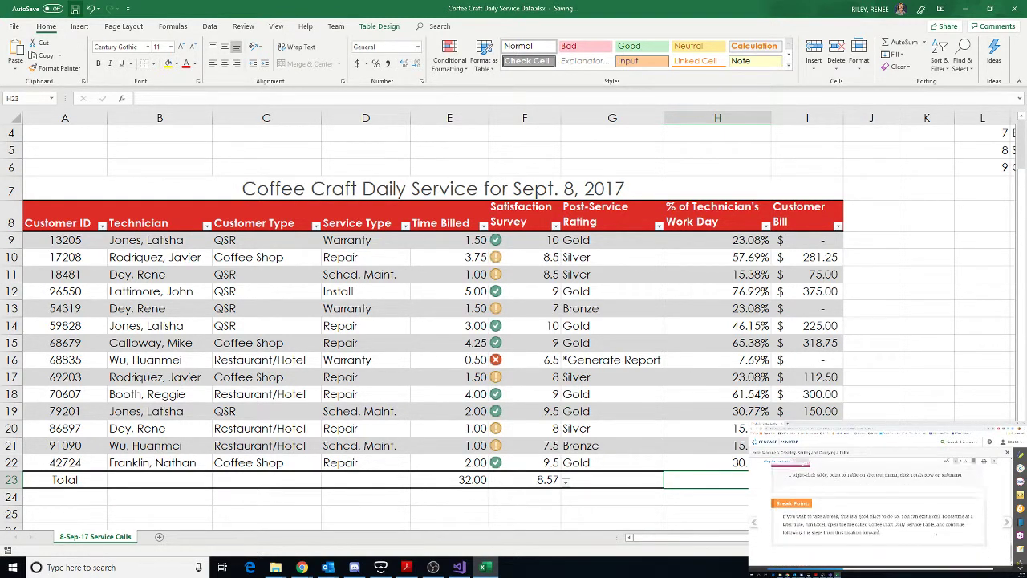
{"action": "scroll", "coordinate": [877, 534], "scroll_direction": "down", "scroll_amount": 5}
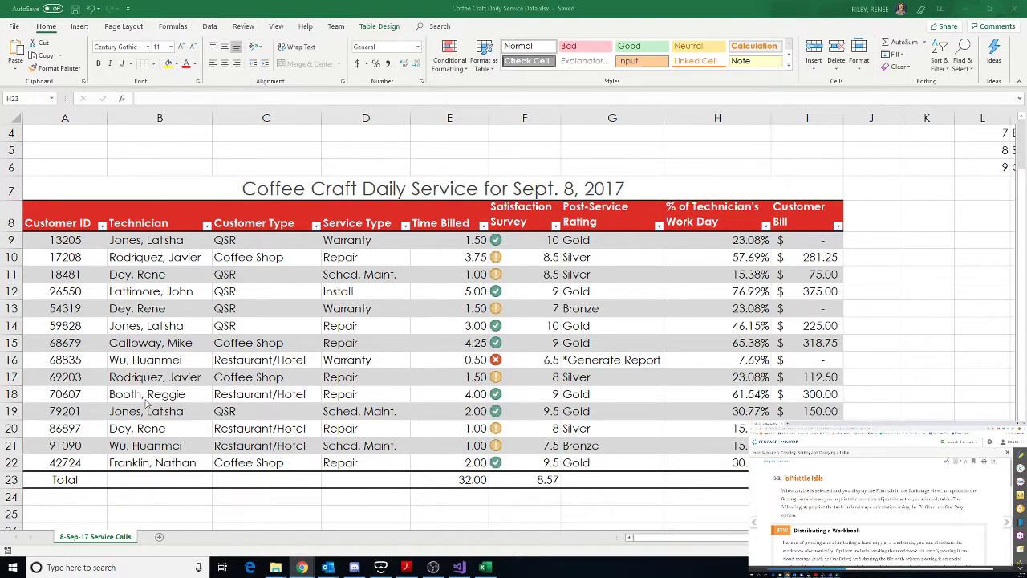
Select the whole service table with its total row (A8:I23) and set the print orientation to Landscape
{"action": "left_click", "coordinate": [55, 217]}
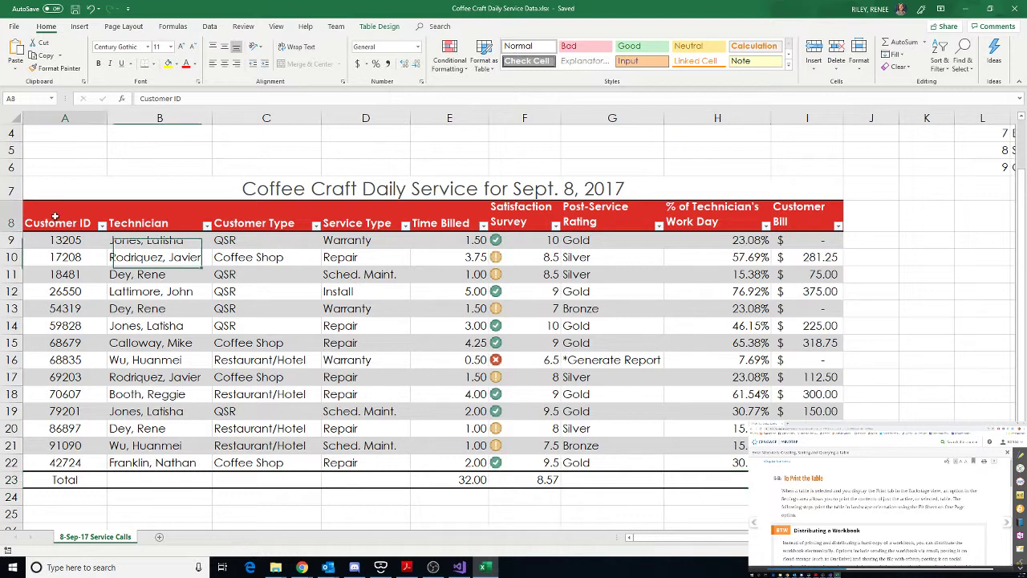
{"action": "mouse_move", "coordinate": [54, 216]}
{"action": "left_mouse_down"}
{"action": "mouse_move", "coordinate": [462, 433]}
{"action": "mouse_move", "coordinate": [750, 443]}
{"action": "mouse_move", "coordinate": [747, 482]}
{"action": "mouse_move", "coordinate": [747, 460]}
{"action": "mouse_move", "coordinate": [807, 480]}
{"action": "left_mouse_up"}
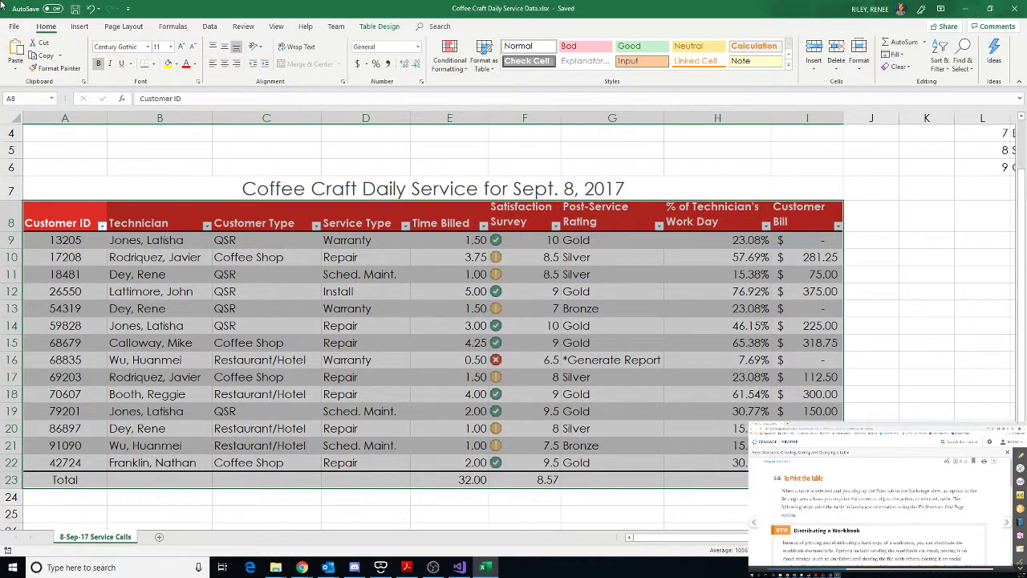
{"action": "left_click", "coordinate": [15, 26]}
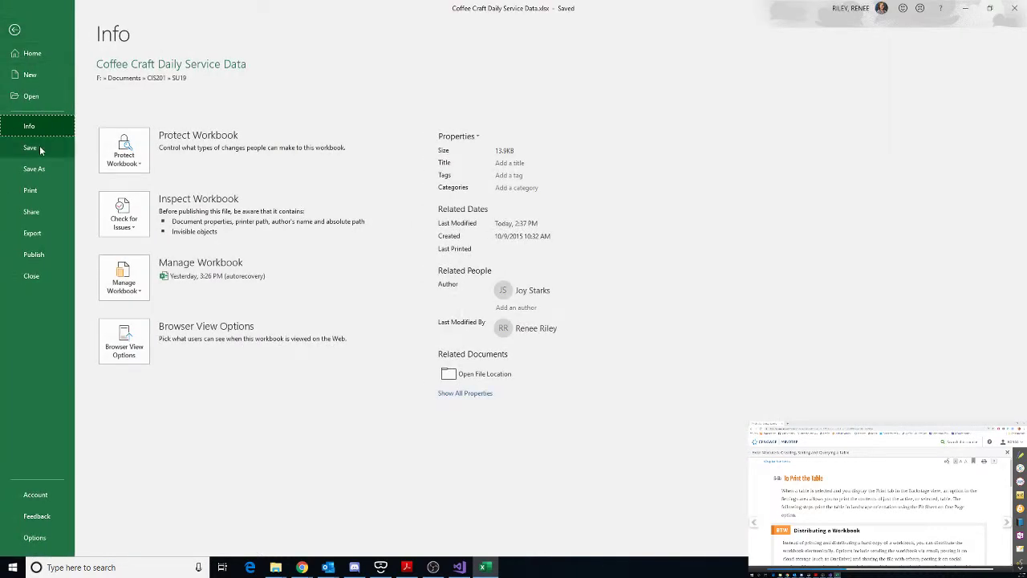
{"action": "left_click", "coordinate": [41, 189]}
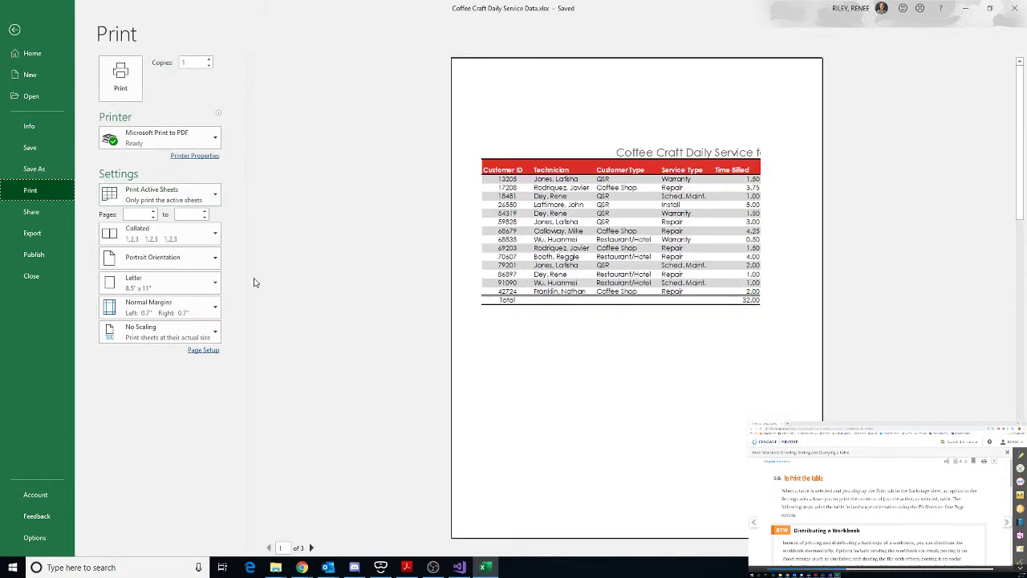
{"action": "left_click", "coordinate": [216, 262]}
{"action": "left_click", "coordinate": [205, 306]}
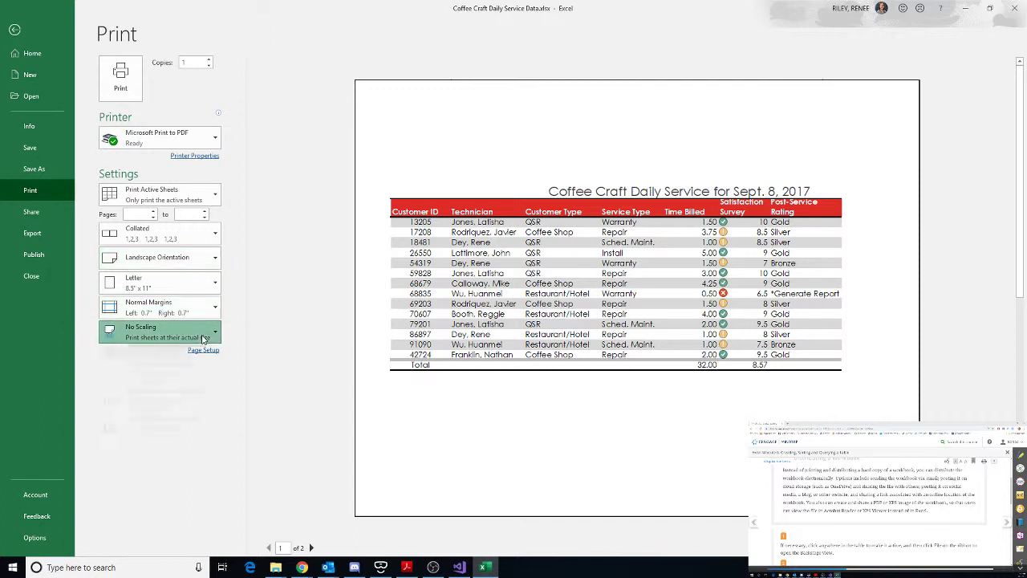
Set the print scaling to Fit Sheet on One Page, and view the workbook's sharing options without sharing it
{"action": "left_click", "coordinate": [201, 332]}
{"action": "left_click", "coordinate": [201, 386]}
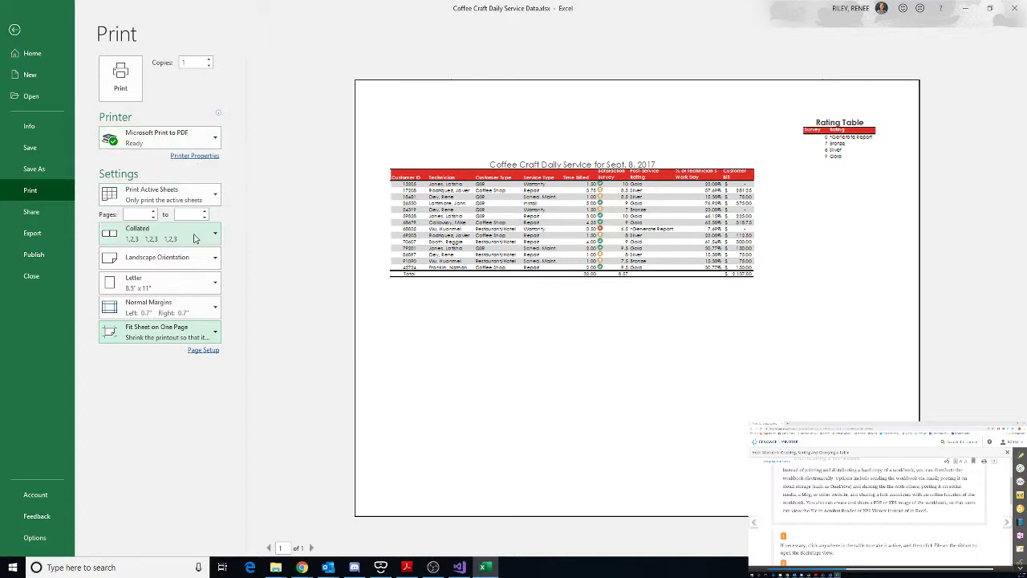
{"action": "left_click", "coordinate": [43, 212]}
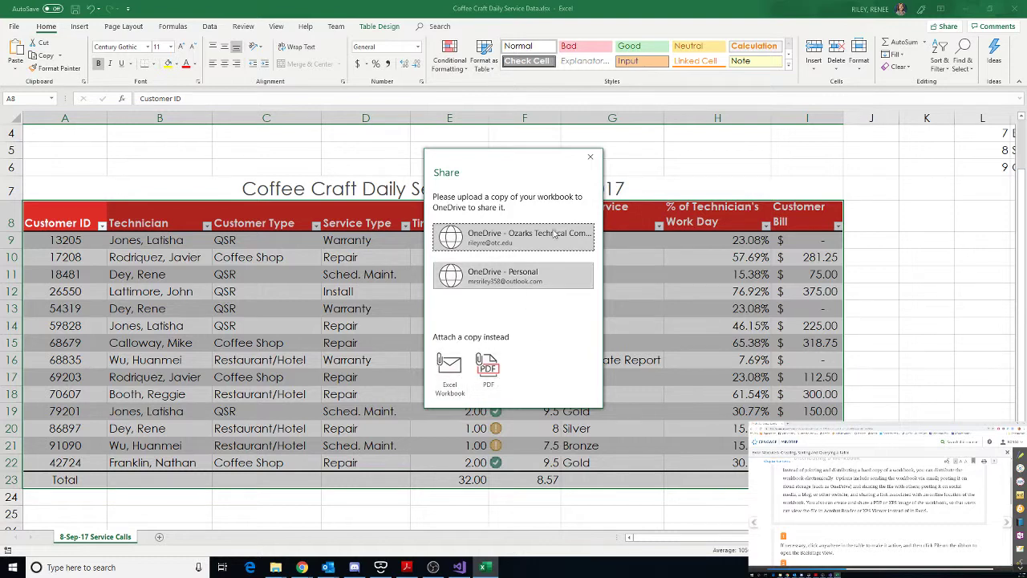
{"action": "left_click", "coordinate": [590, 156]}
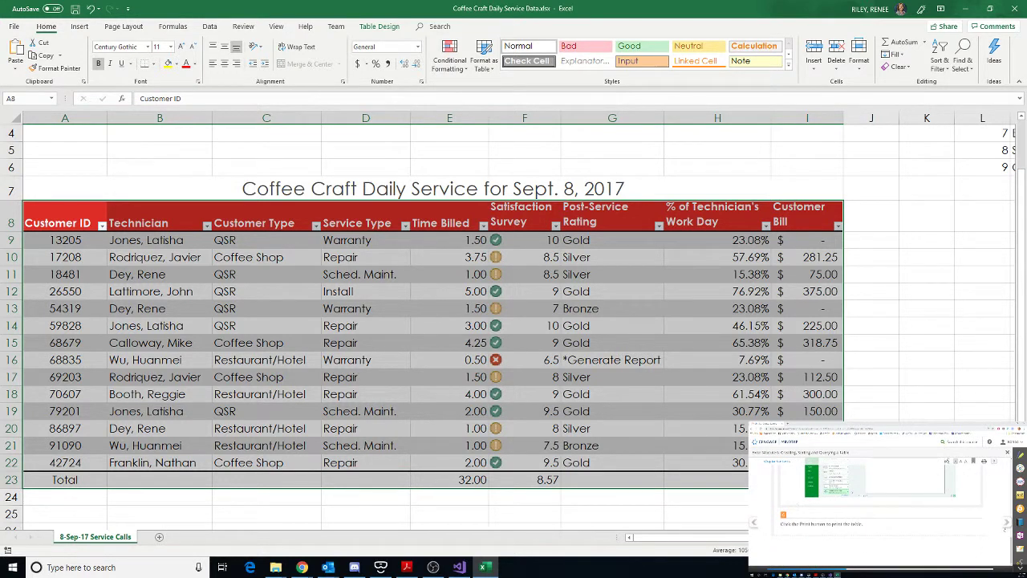
Move on to the e-book's "Sorting a Table" section and read through it up to "To Sort Ascending"
{"action": "left_click", "coordinate": [1005, 533]}
{"action": "scroll", "coordinate": [1006, 533], "scroll_direction": "down", "scroll_amount": 5}
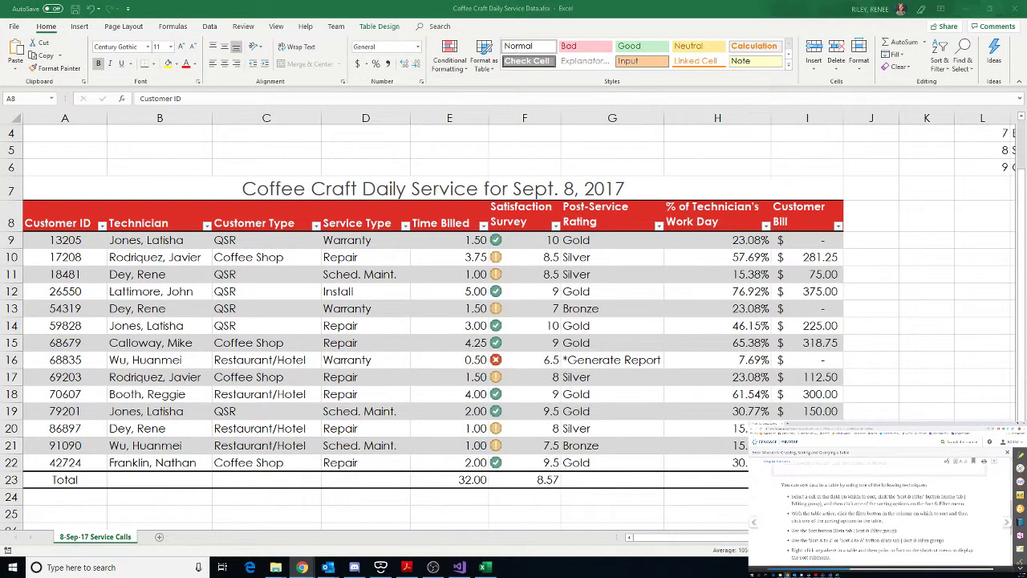
{"action": "scroll", "coordinate": [912, 512], "scroll_direction": "up", "scroll_amount": 8}
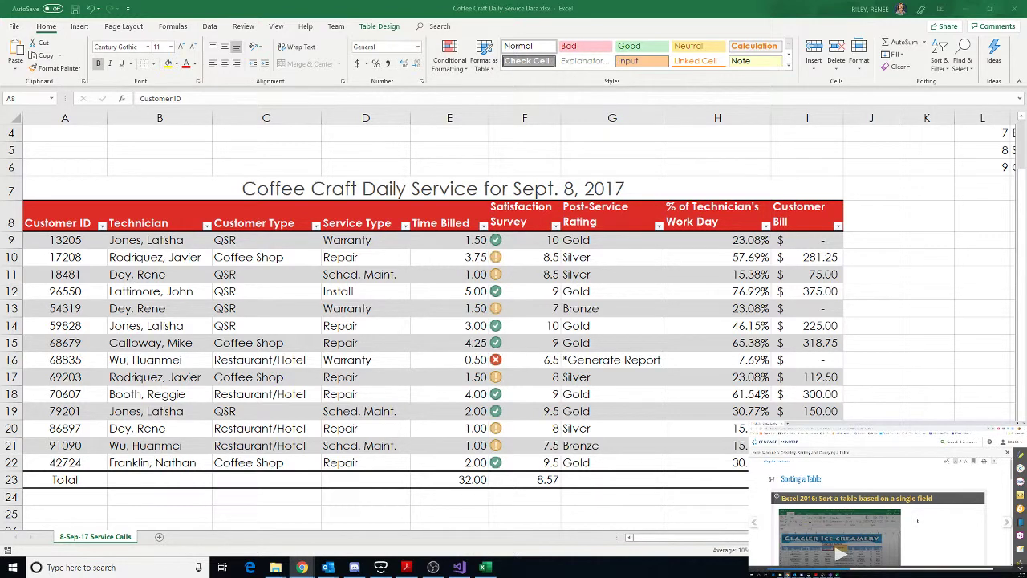
{"action": "scroll", "coordinate": [937, 522], "scroll_direction": "down", "scroll_amount": 3}
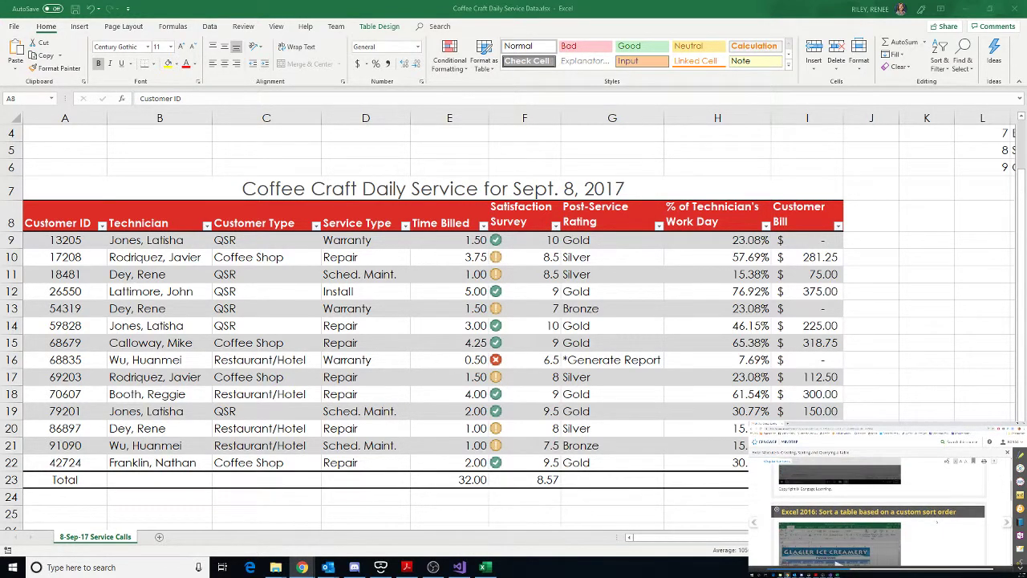
{"action": "scroll", "coordinate": [936, 521], "scroll_direction": "down", "scroll_amount": 1}
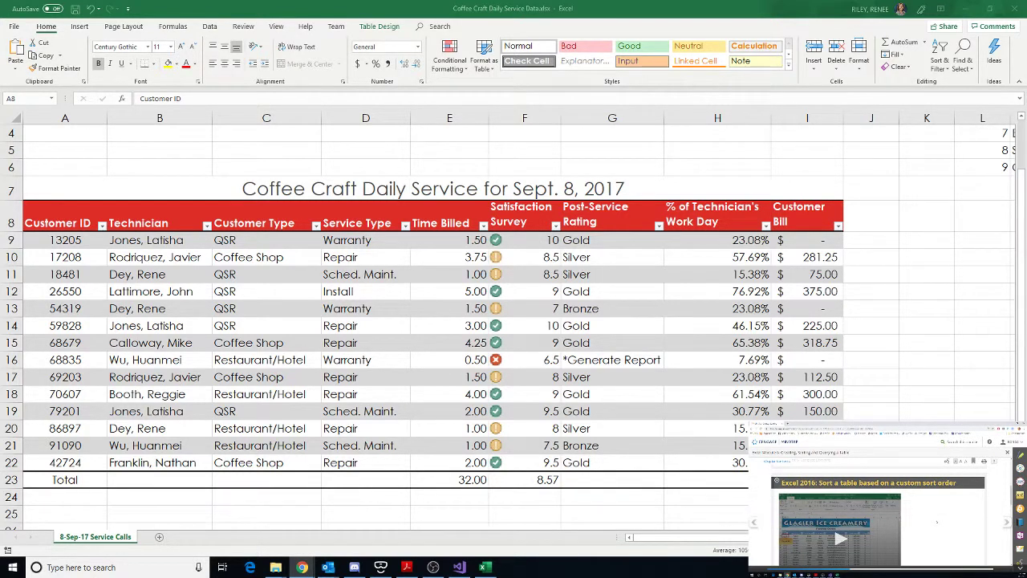
{"action": "scroll", "coordinate": [936, 521], "scroll_direction": "down", "scroll_amount": 4}
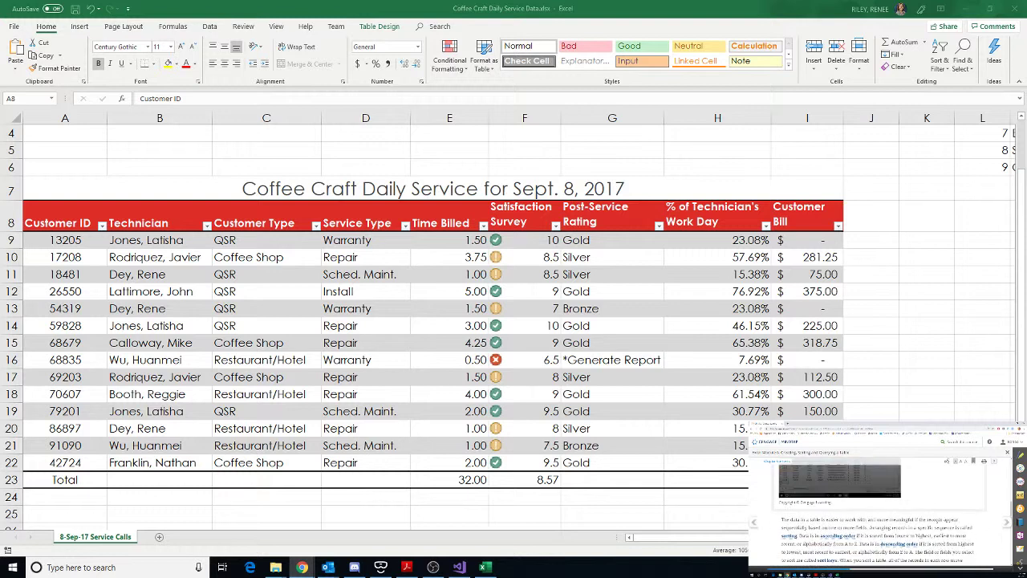
{"action": "scroll", "coordinate": [879, 513], "scroll_direction": "down", "scroll_amount": 2}
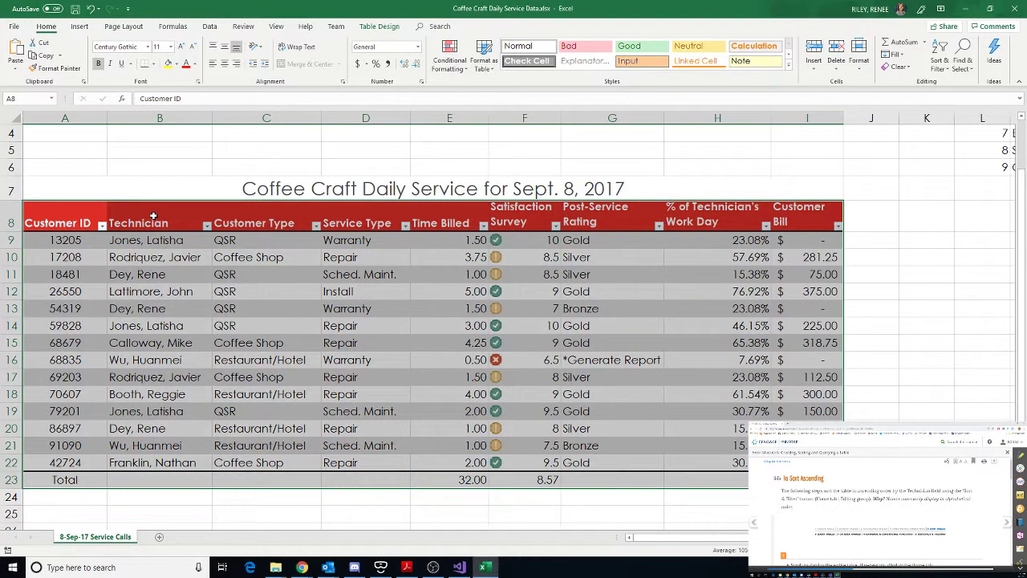
Sort the service table by the Technician column from A to Z, starting from cell B9
{"action": "left_click", "coordinate": [155, 220]}
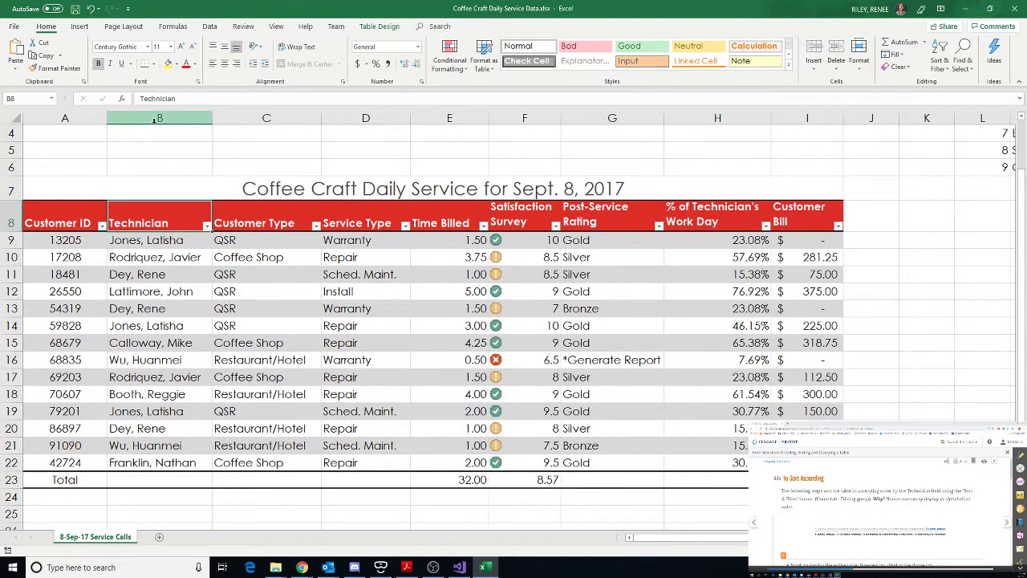
{"action": "left_click", "coordinate": [149, 244]}
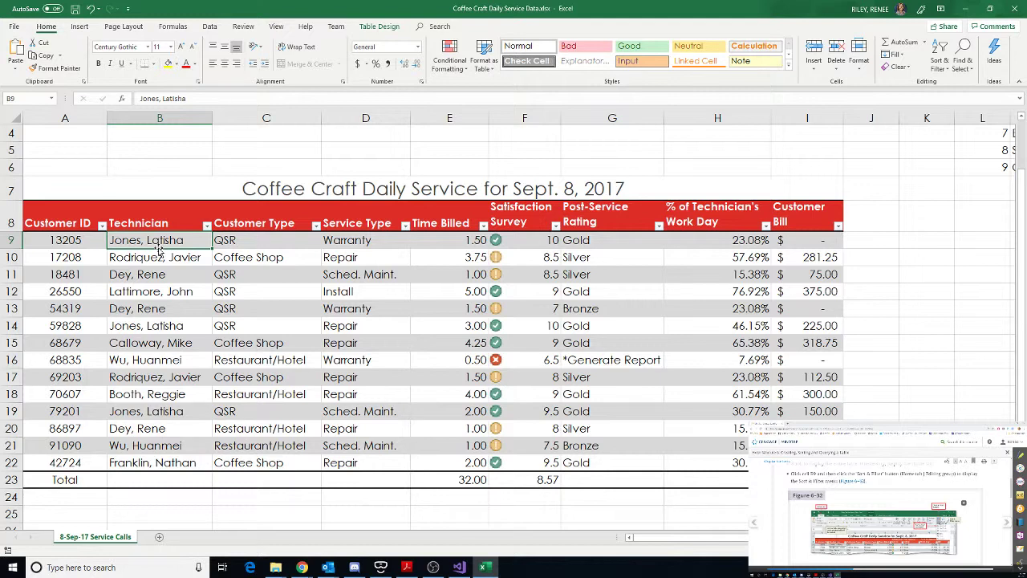
{"action": "left_click", "coordinate": [938, 54]}
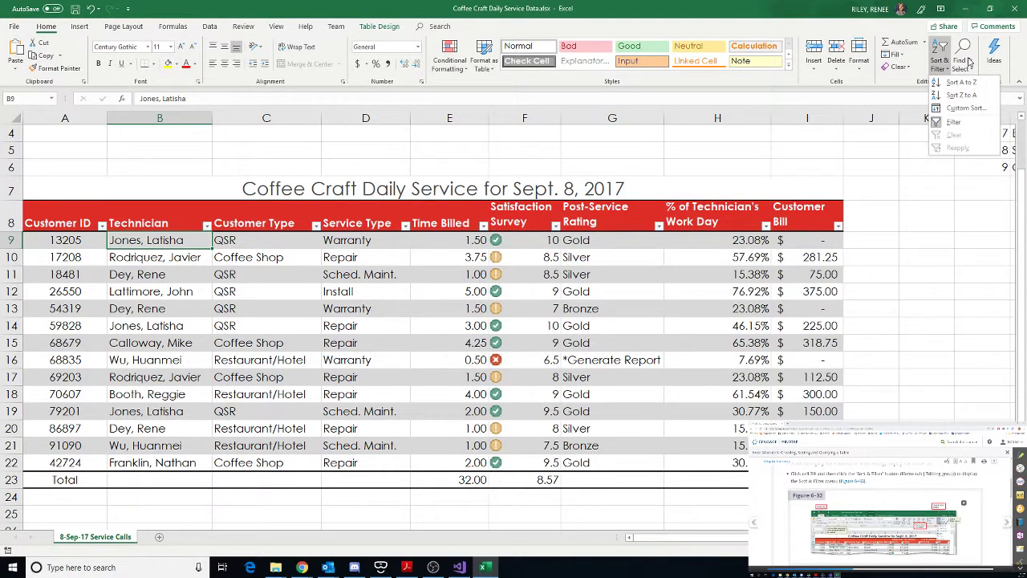
{"action": "scroll", "coordinate": [877, 511], "scroll_direction": "down", "scroll_amount": 5}
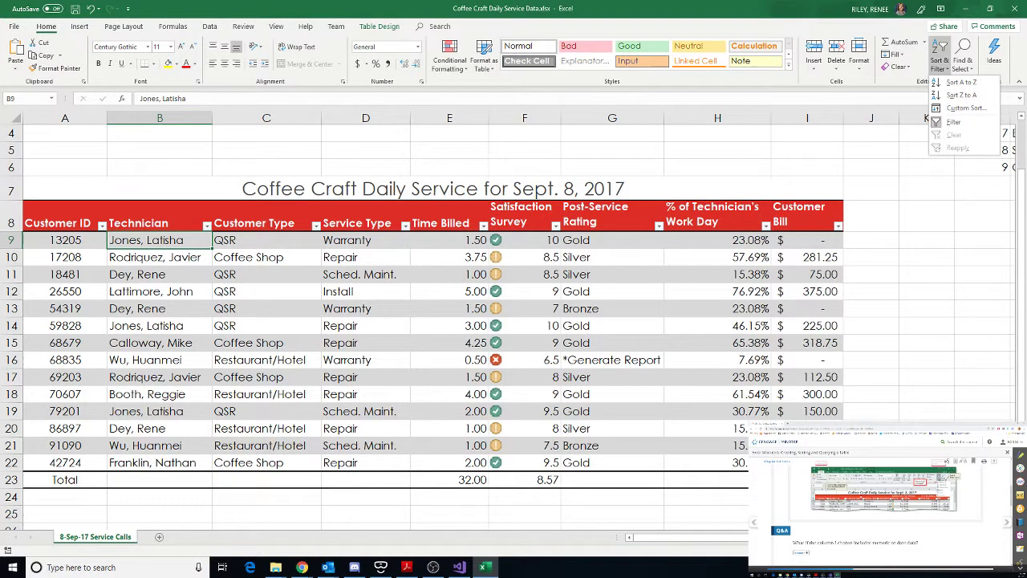
{"action": "scroll", "coordinate": [860, 498], "scroll_direction": "down", "scroll_amount": 3}
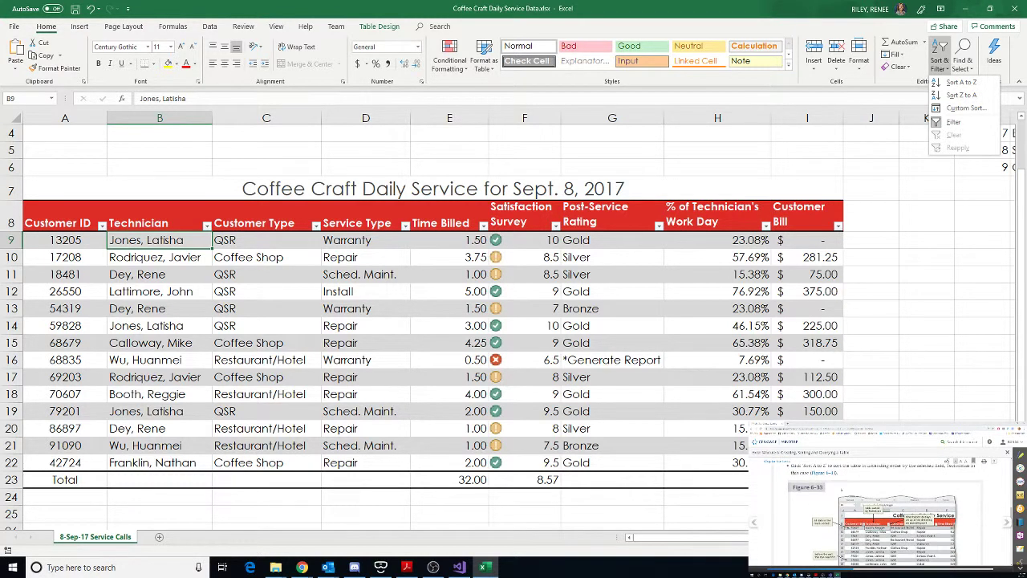
{"action": "left_click", "coordinate": [962, 83]}
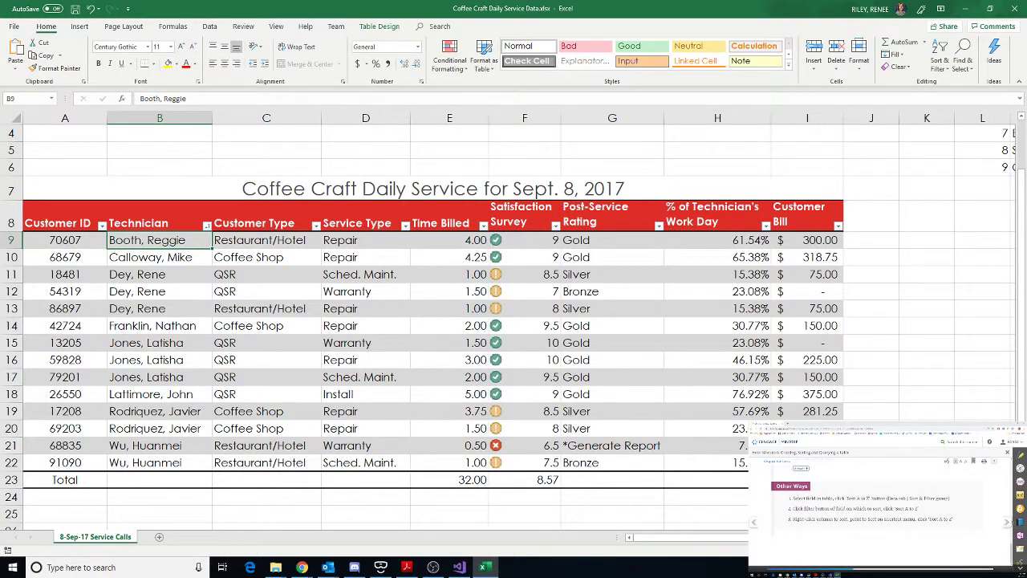
Follow the e-book's "To Sort Descending" section and sort the table by Time Billed from largest to smallest, starting from cell E9
{"action": "left_click", "coordinate": [1006, 523]}
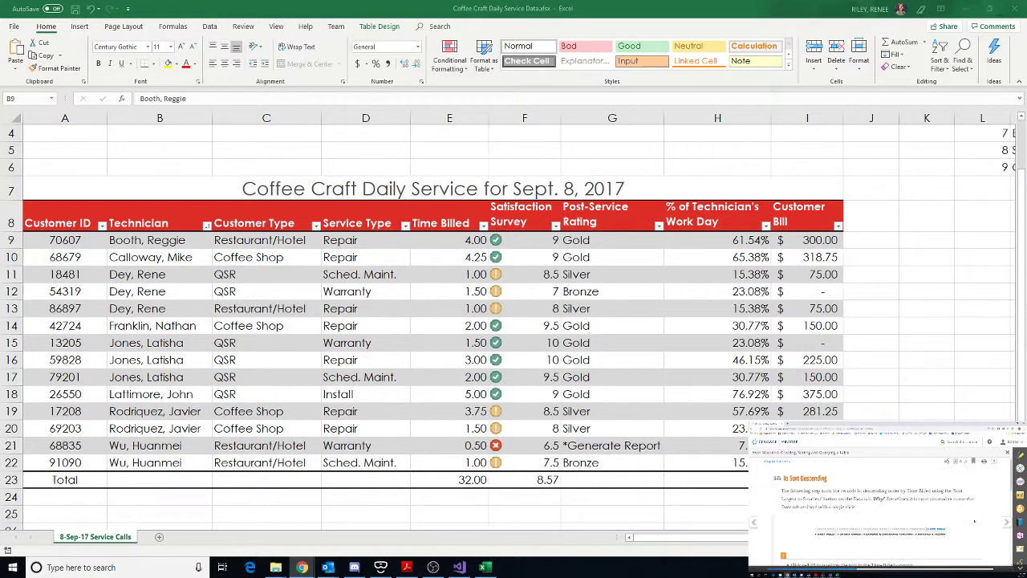
{"action": "scroll", "coordinate": [936, 509], "scroll_direction": "down", "scroll_amount": 1}
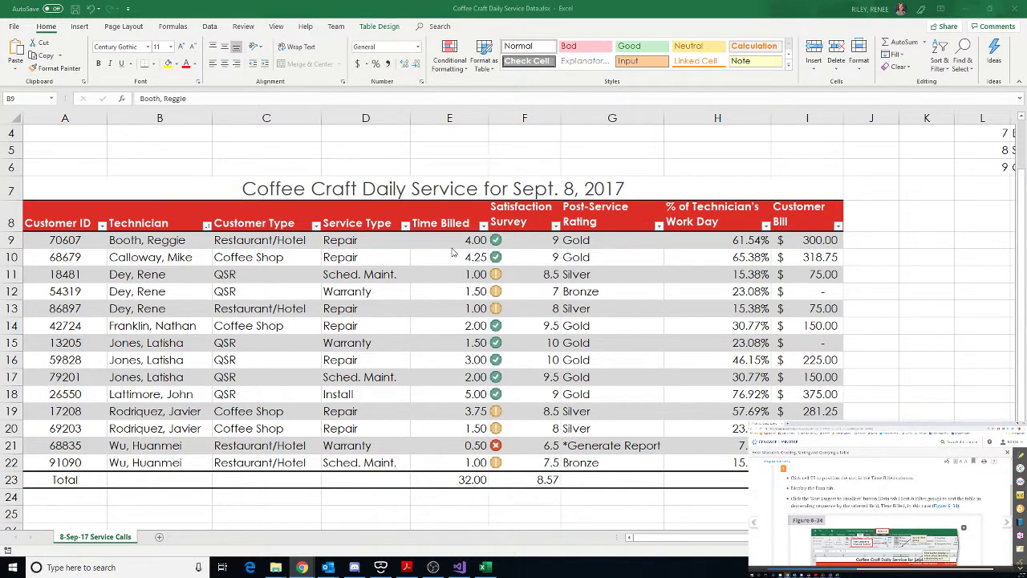
{"action": "key", "text": "F2"}
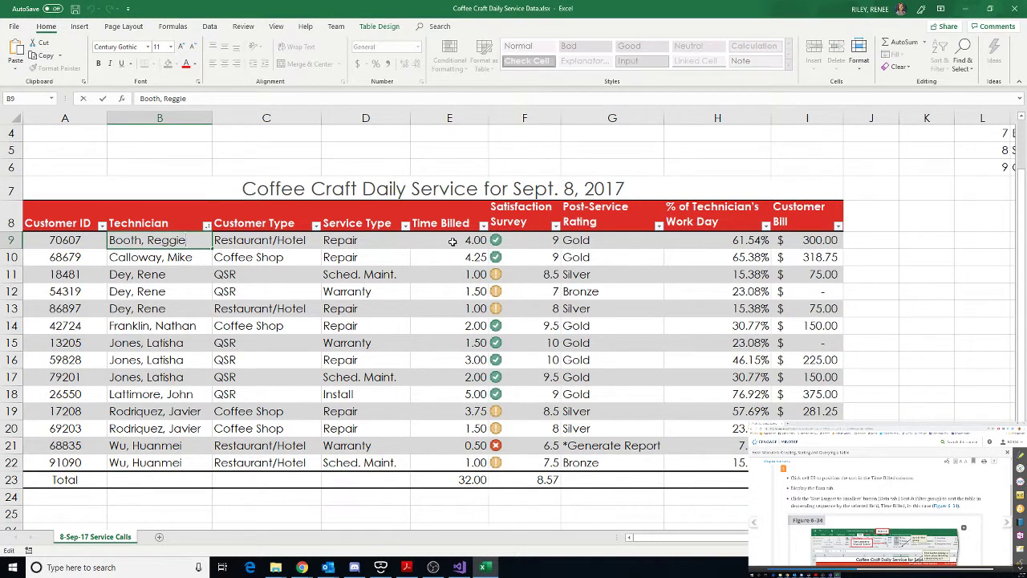
{"action": "left_click", "coordinate": [452, 241]}
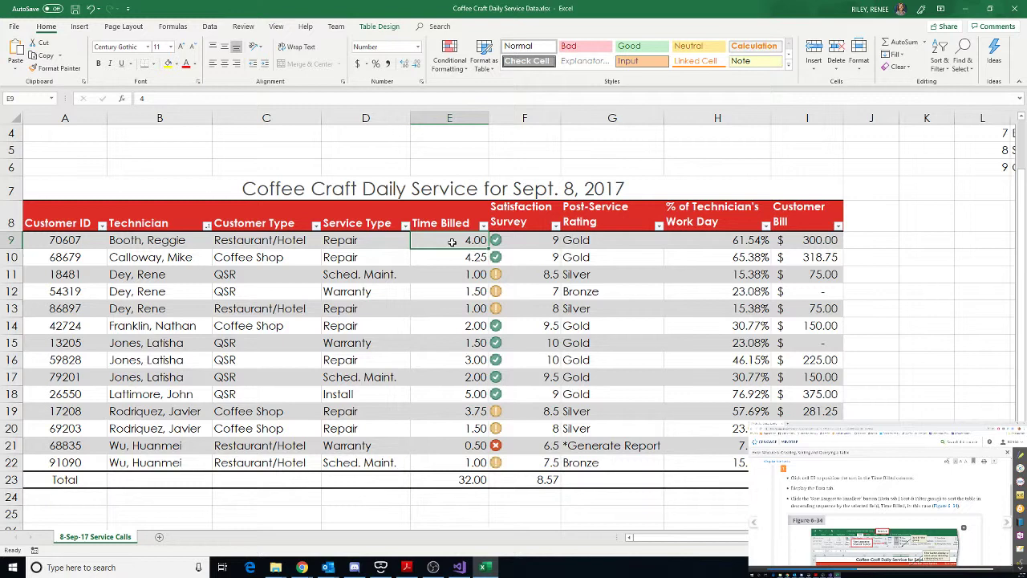
{"action": "left_click", "coordinate": [210, 27]}
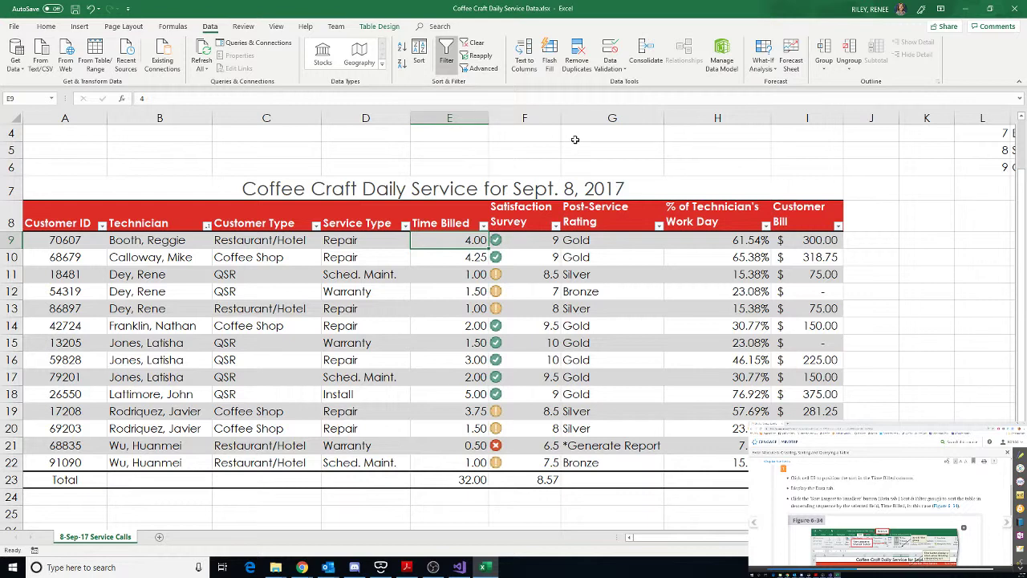
{"action": "left_click", "coordinate": [402, 65]}
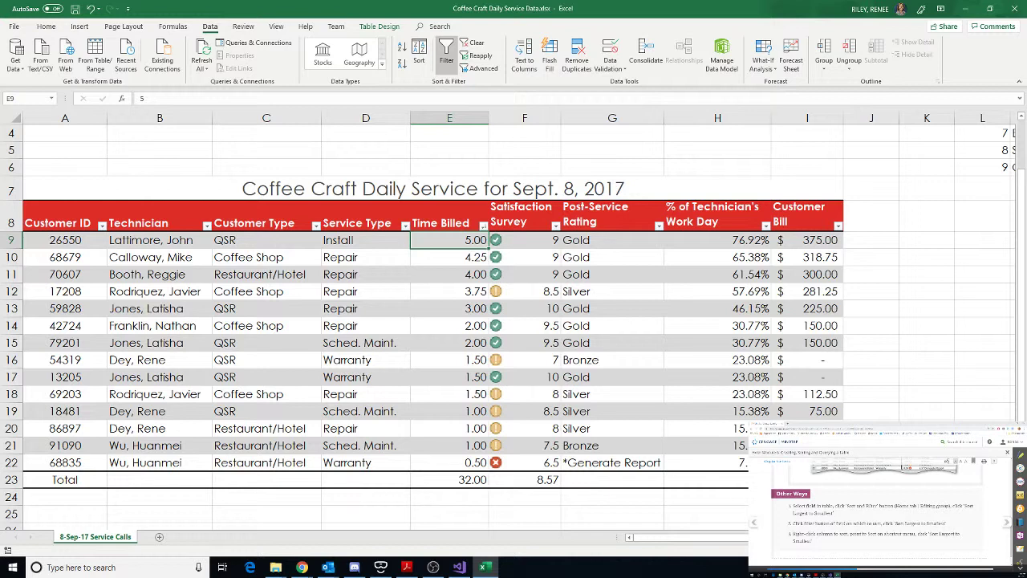
Move on to the e-book's "To Custom Sort a Table" section and read its instructions for the first sort level
{"action": "left_click", "coordinate": [1007, 522]}
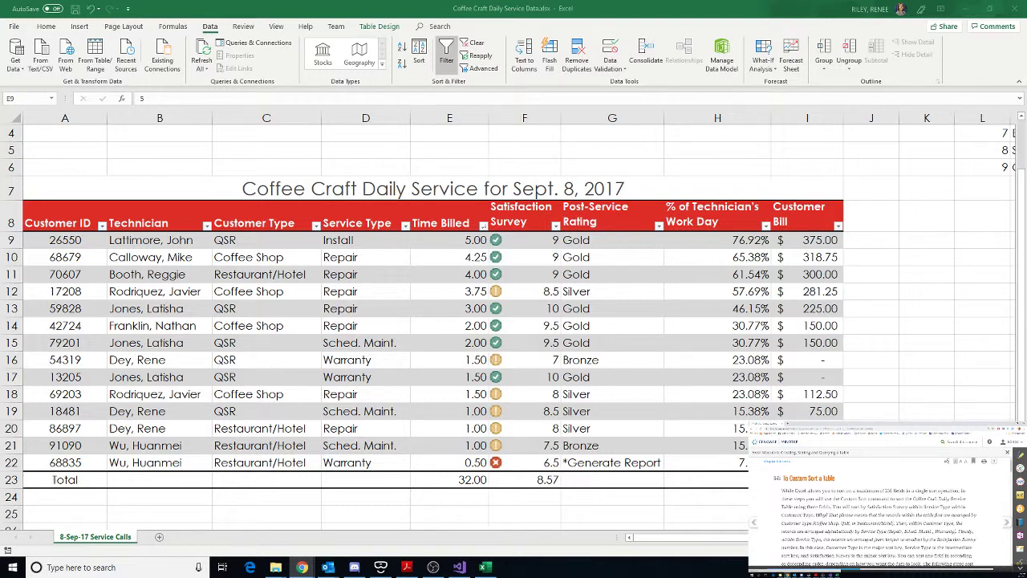
{"action": "scroll", "coordinate": [903, 522], "scroll_direction": "down", "scroll_amount": 1}
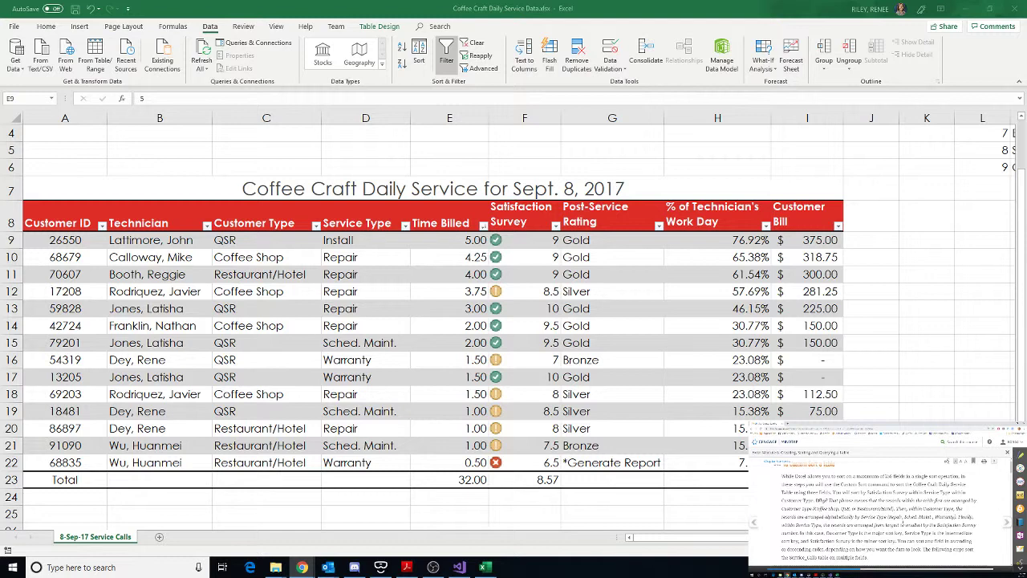
{"action": "scroll", "coordinate": [903, 523], "scroll_direction": "down", "scroll_amount": 2}
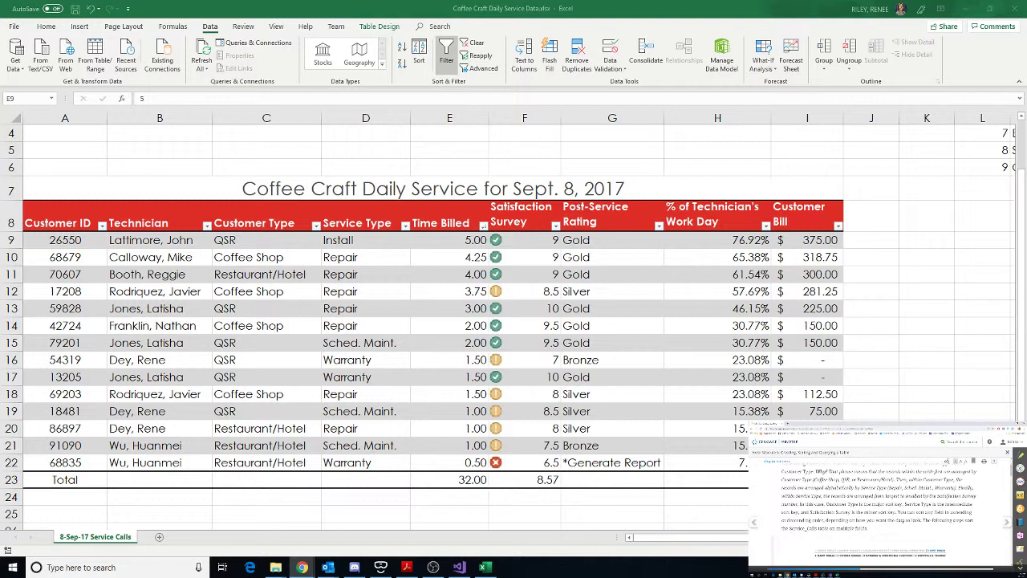
{"action": "scroll", "coordinate": [903, 522], "scroll_direction": "down", "scroll_amount": 5}
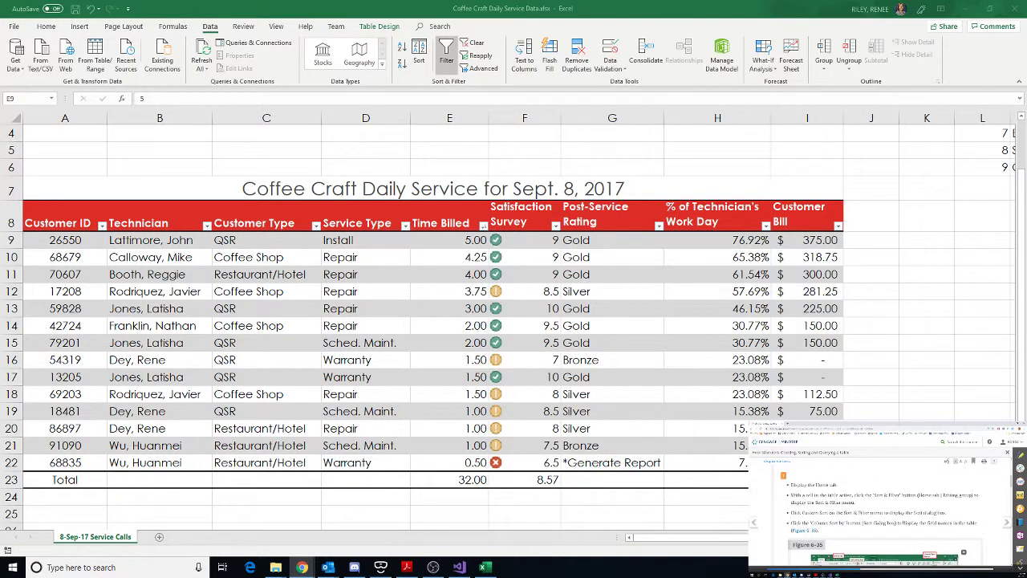
{"action": "scroll", "coordinate": [883, 514], "scroll_direction": "down", "scroll_amount": 5}
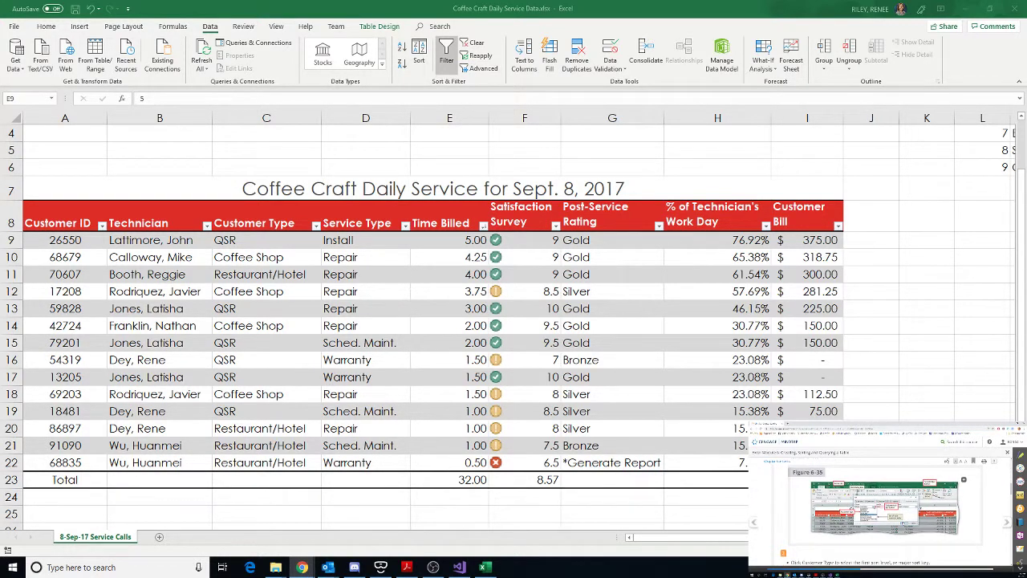
{"action": "scroll", "coordinate": [883, 498], "scroll_direction": "down", "scroll_amount": 2}
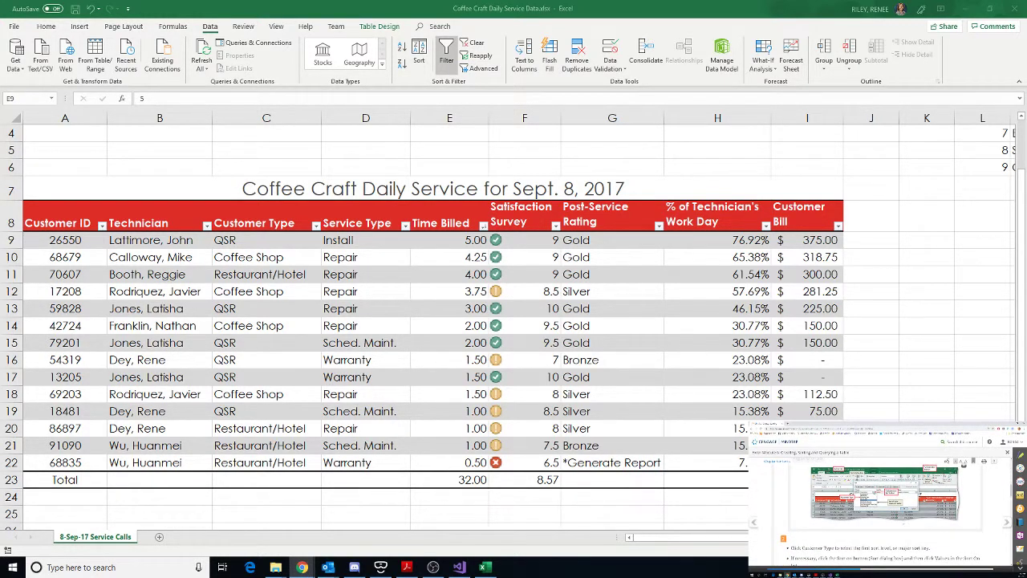
{"action": "scroll", "coordinate": [883, 497], "scroll_direction": "down", "scroll_amount": 2}
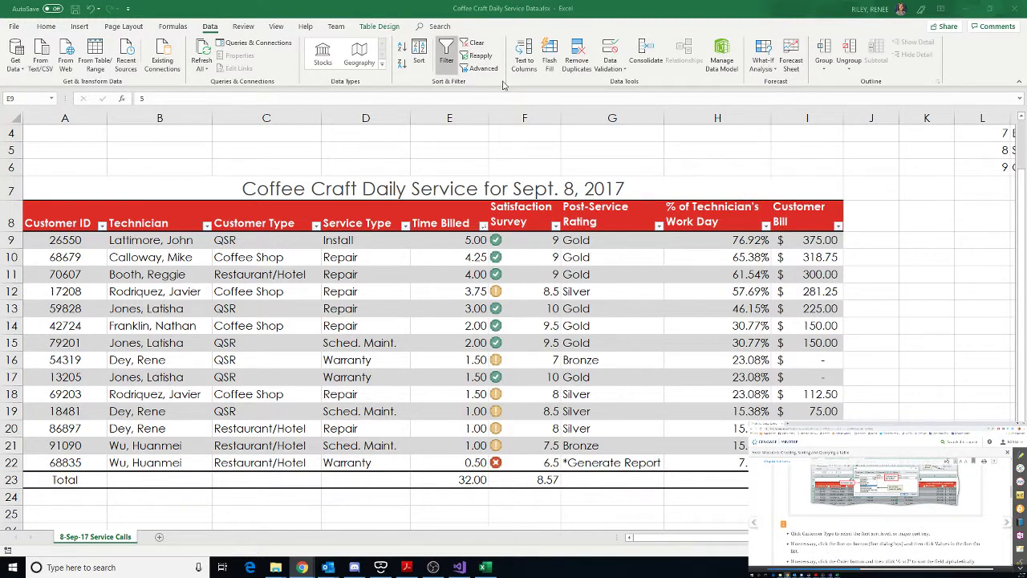
Start a custom sort of the table with Customer Type as the first level, ordered A to Z
{"action": "left_click", "coordinate": [419, 53]}
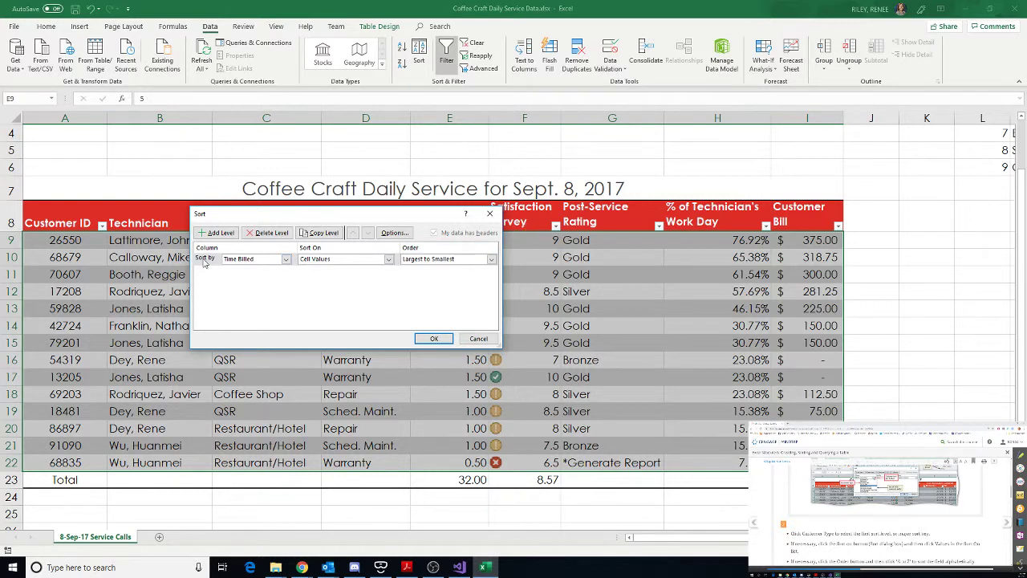
{"action": "left_click", "coordinate": [287, 260]}
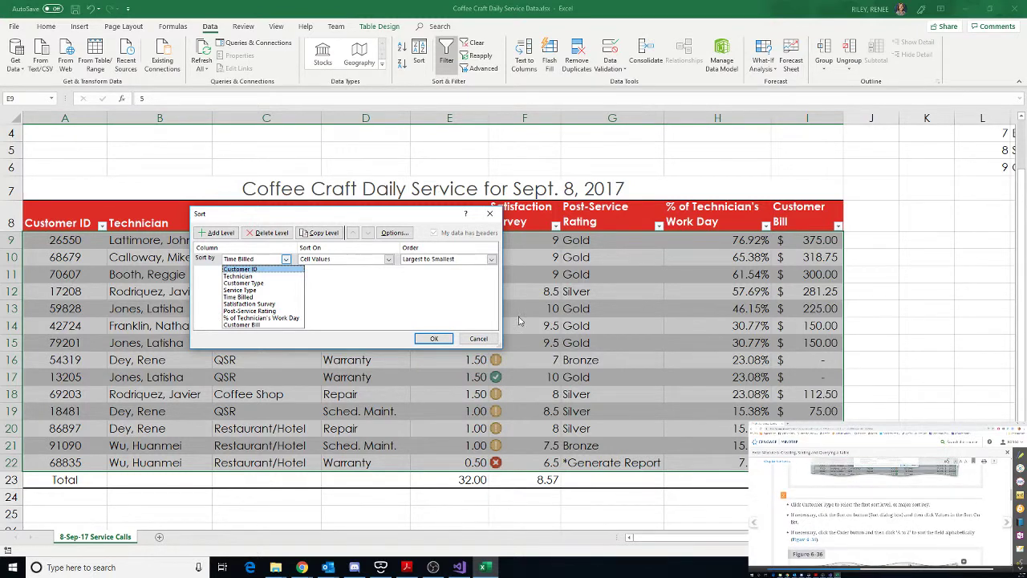
{"action": "left_click", "coordinate": [261, 284]}
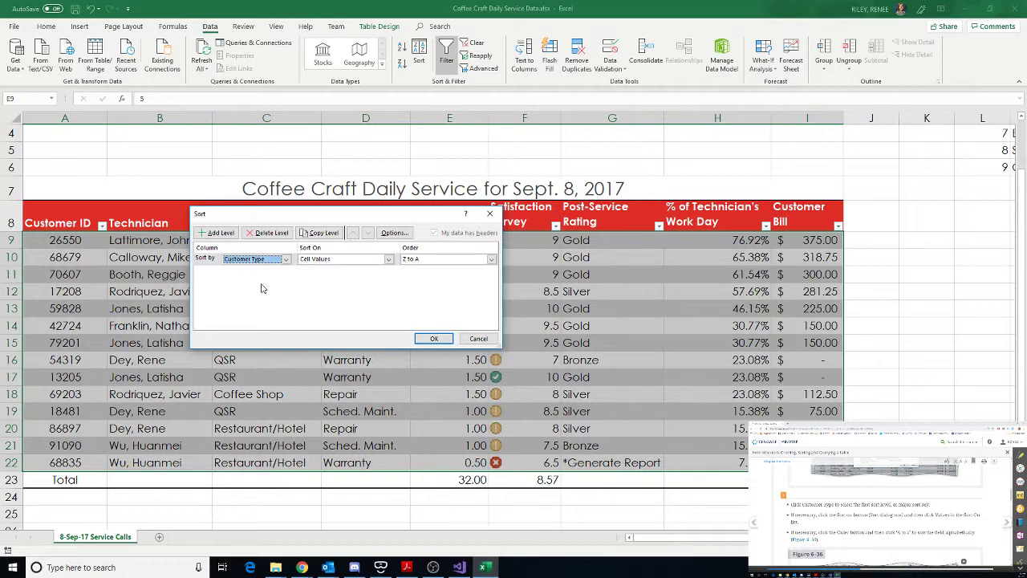
{"action": "left_click", "coordinate": [460, 265]}
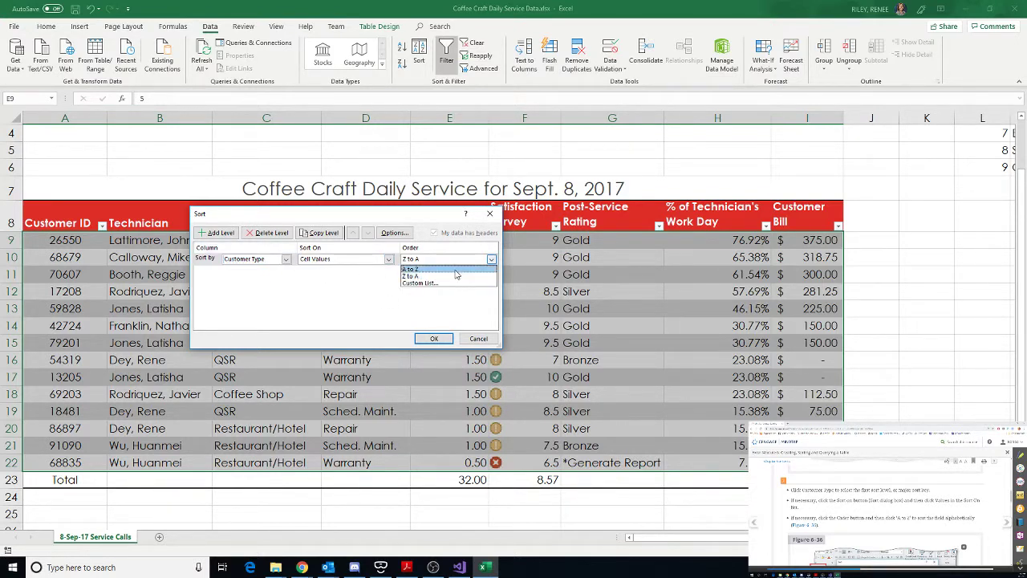
{"action": "left_click", "coordinate": [455, 269]}
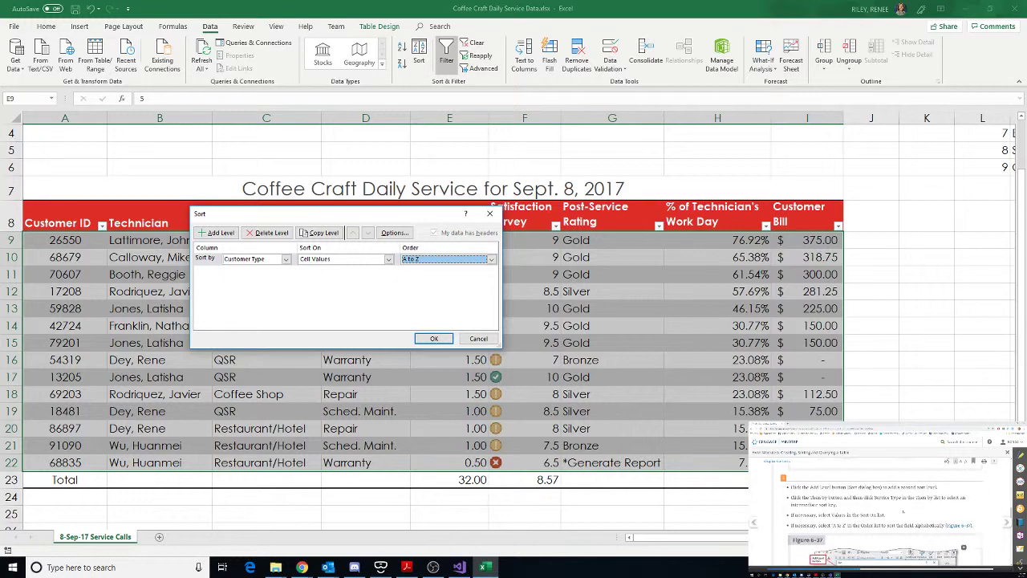
Add Service Type as the second sort level, on cell values in A to Z order
{"action": "left_click", "coordinate": [212, 232]}
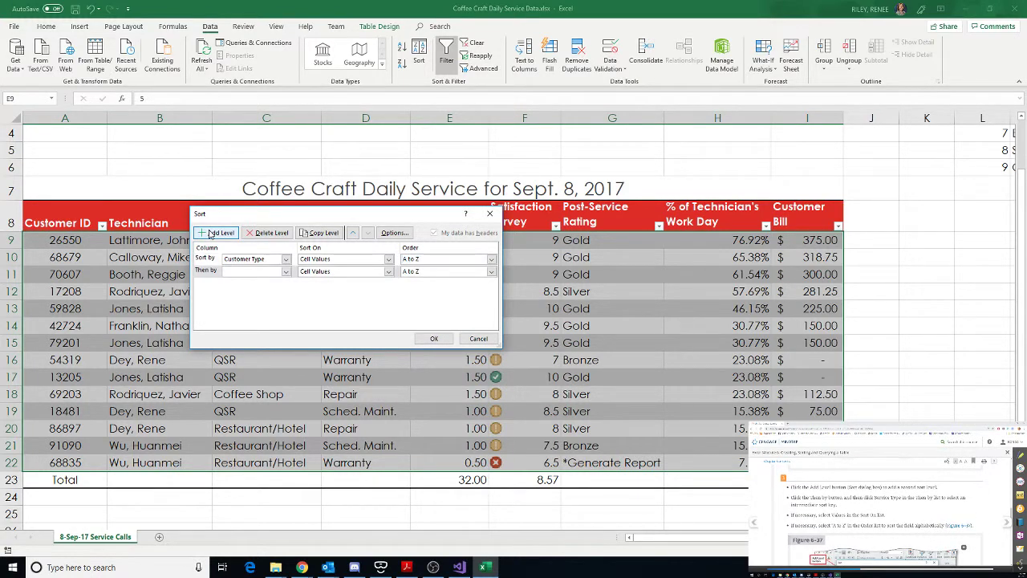
{"action": "left_click", "coordinate": [286, 273]}
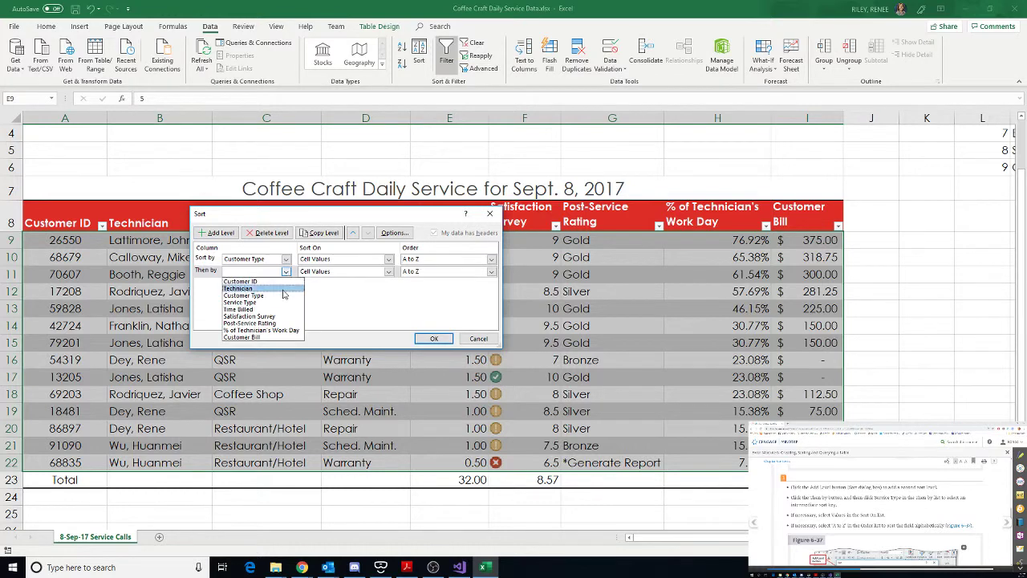
{"action": "left_click", "coordinate": [283, 303]}
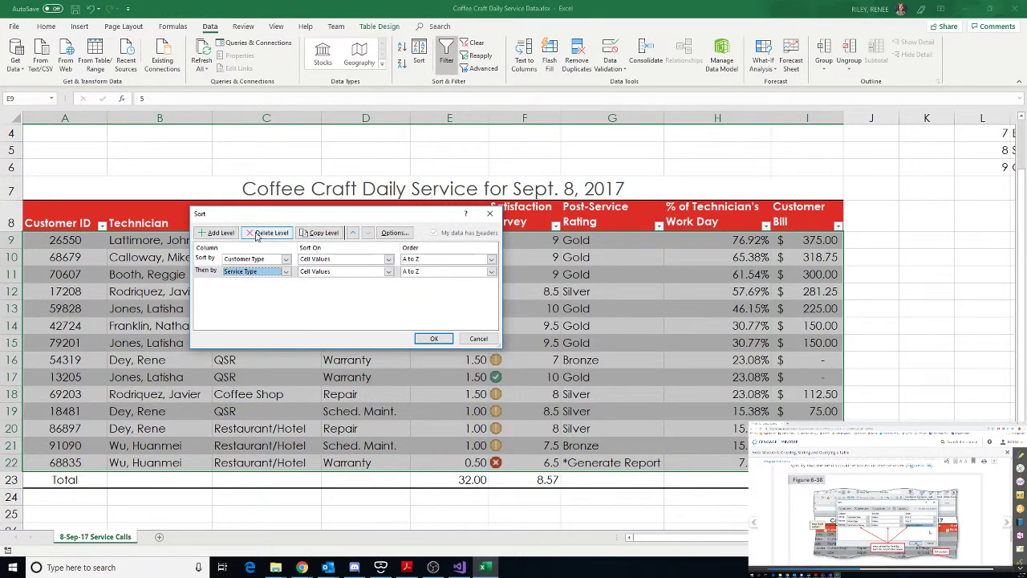
Add Satisfaction Survey as the third sort level, on cell values from largest to smallest, and apply the custom sort
{"action": "left_click", "coordinate": [229, 233]}
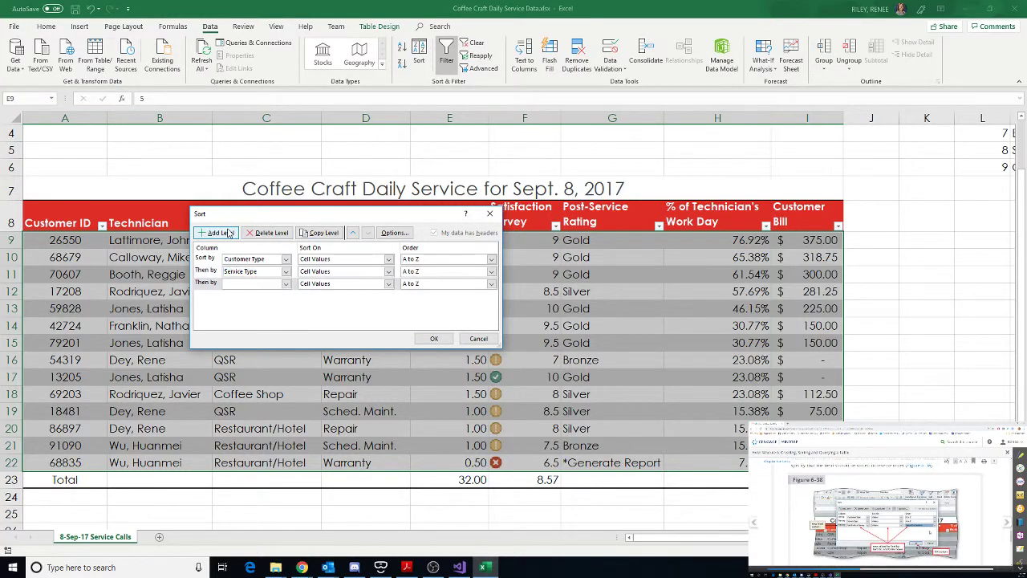
{"action": "left_click", "coordinate": [286, 285]}
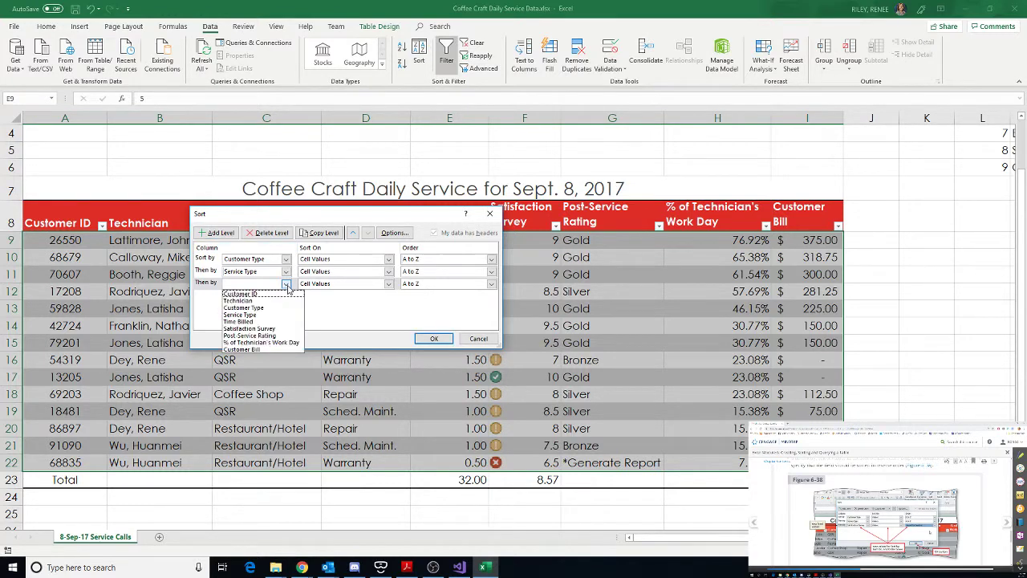
{"action": "left_click", "coordinate": [284, 329]}
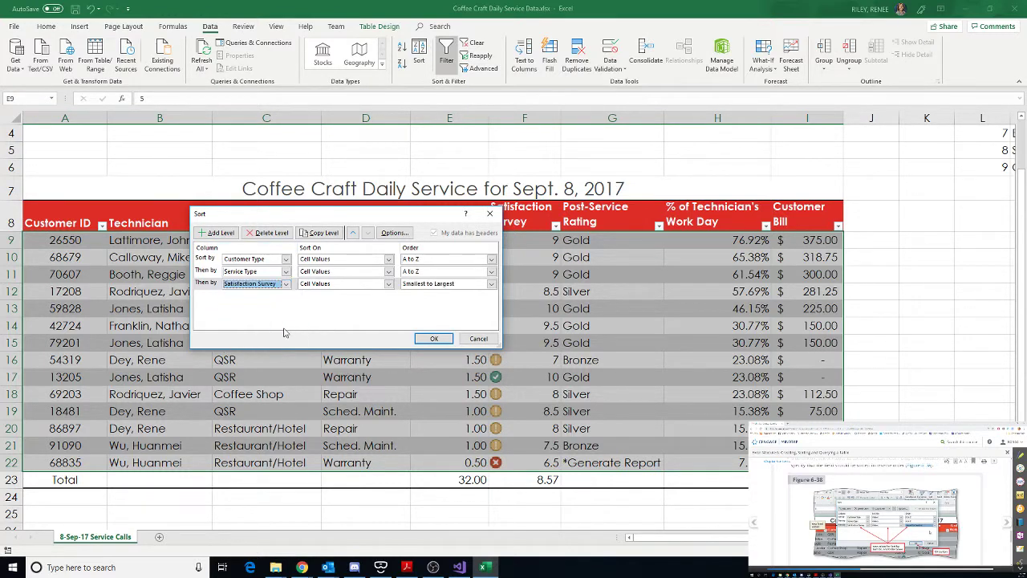
{"action": "left_click", "coordinate": [388, 285]}
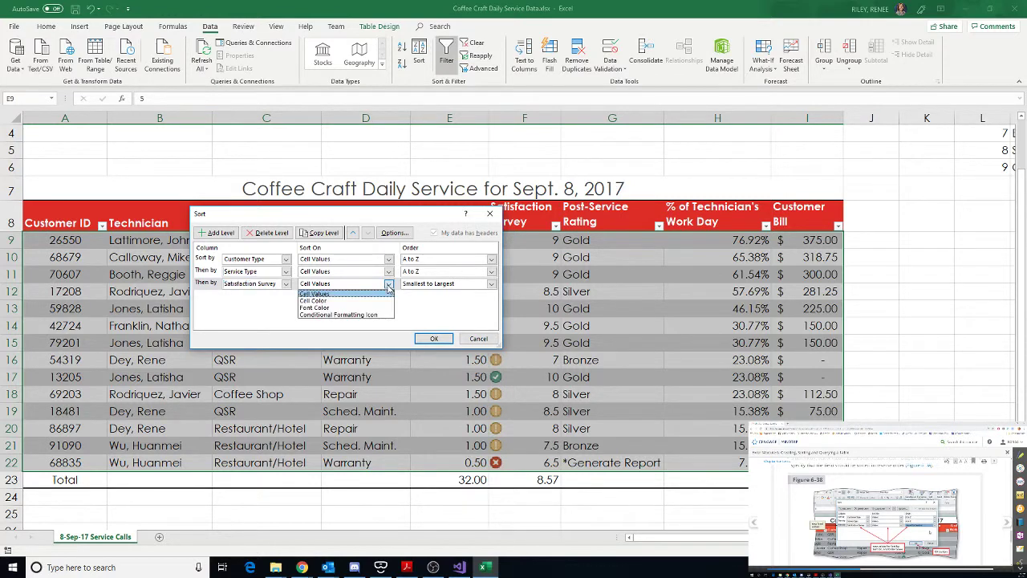
{"action": "left_click", "coordinate": [389, 287]}
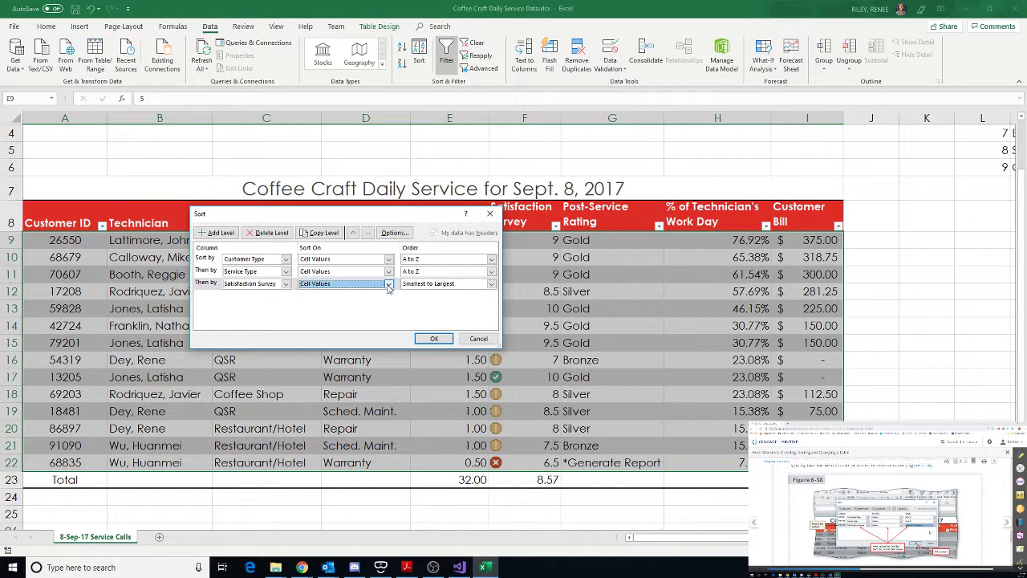
{"action": "left_click", "coordinate": [468, 287]}
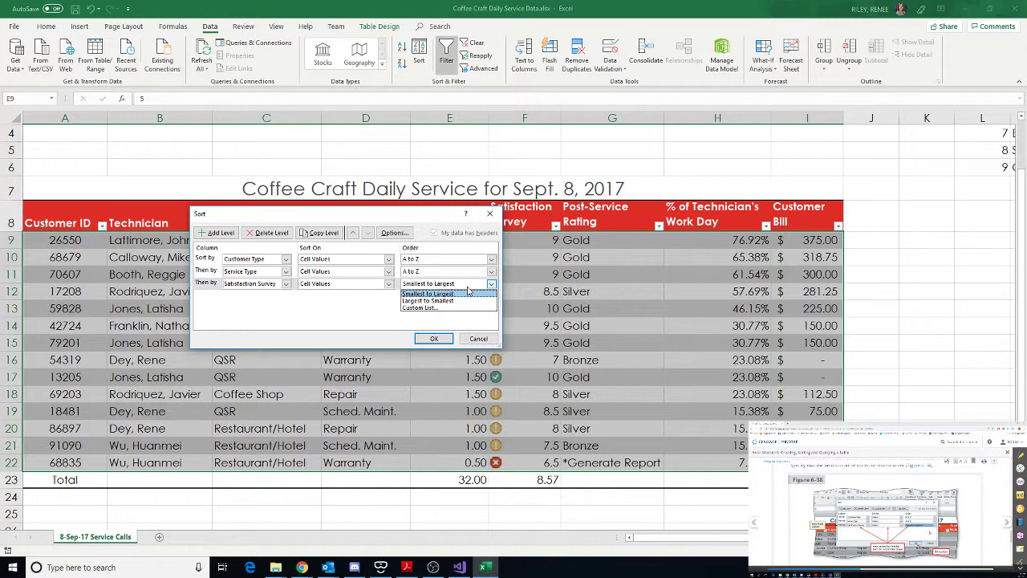
{"action": "left_click", "coordinate": [470, 301]}
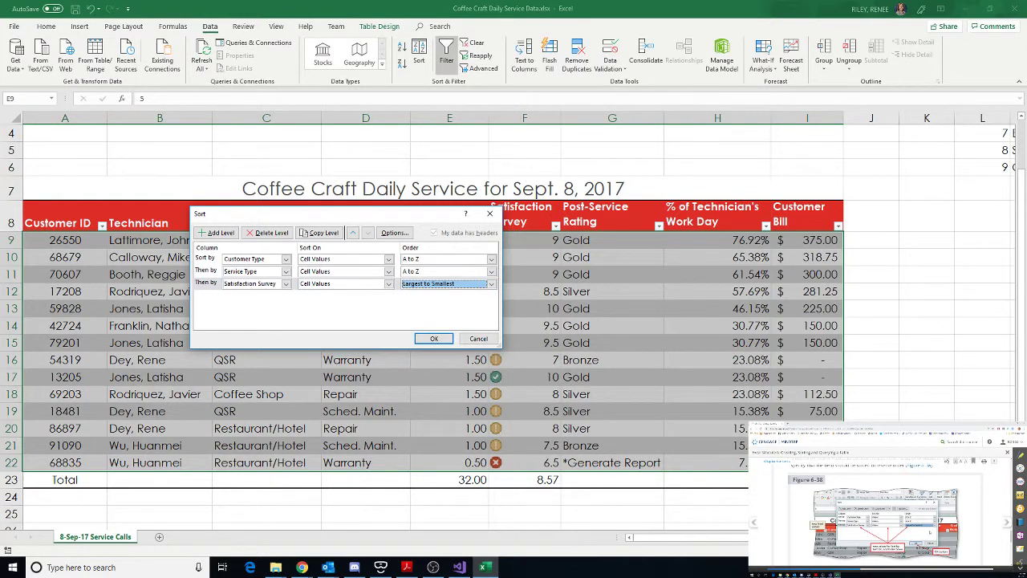
{"action": "scroll", "coordinate": [907, 508], "scroll_direction": "down", "scroll_amount": 8}
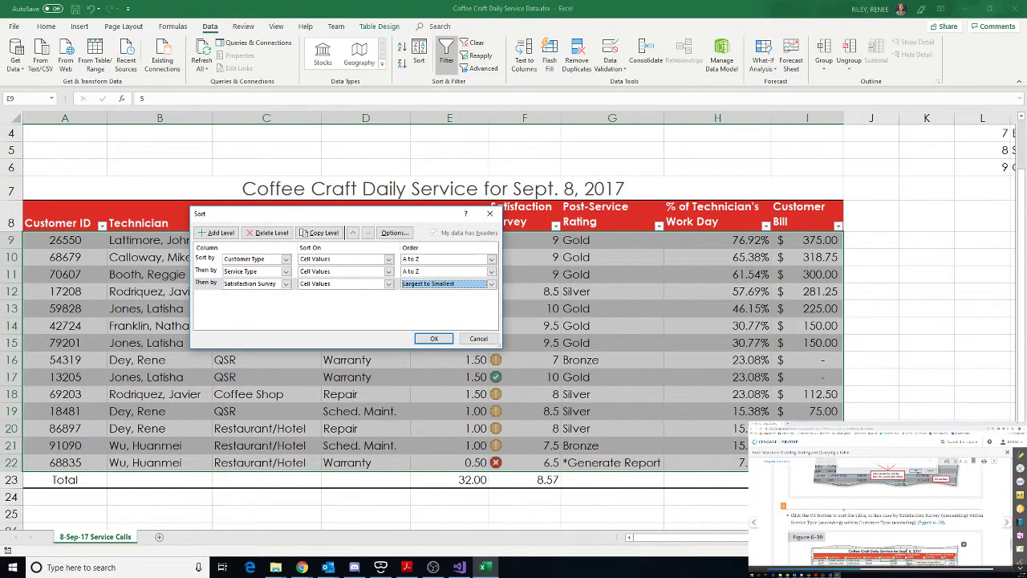
{"action": "scroll", "coordinate": [883, 506], "scroll_direction": "down", "scroll_amount": 5}
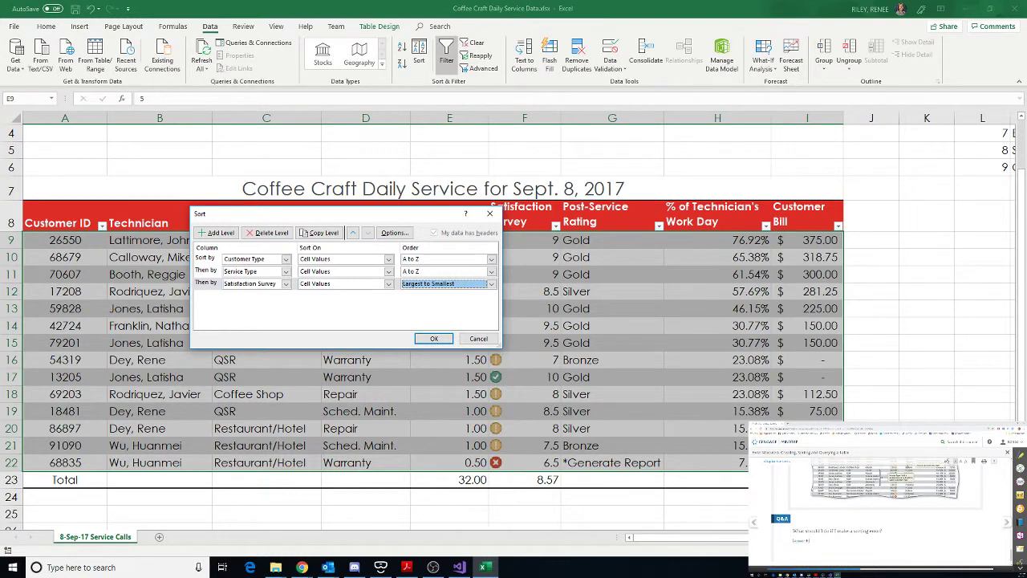
{"action": "left_click", "coordinate": [434, 338]}
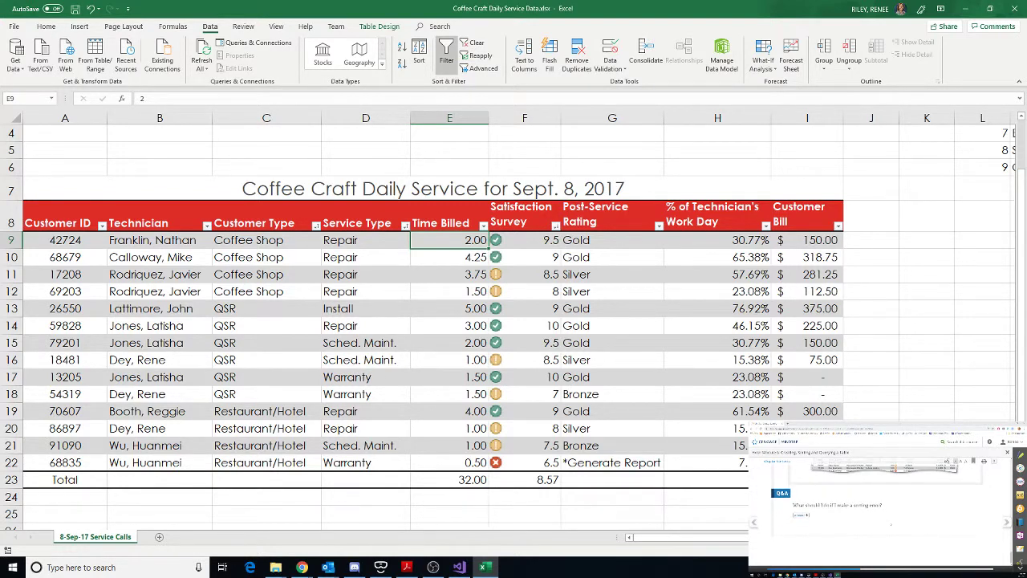
Examine the sort and filter options of the Satisfaction Survey column and return to the e-book's Customer Bill filter instructions
{"action": "left_click", "coordinate": [808, 515]}
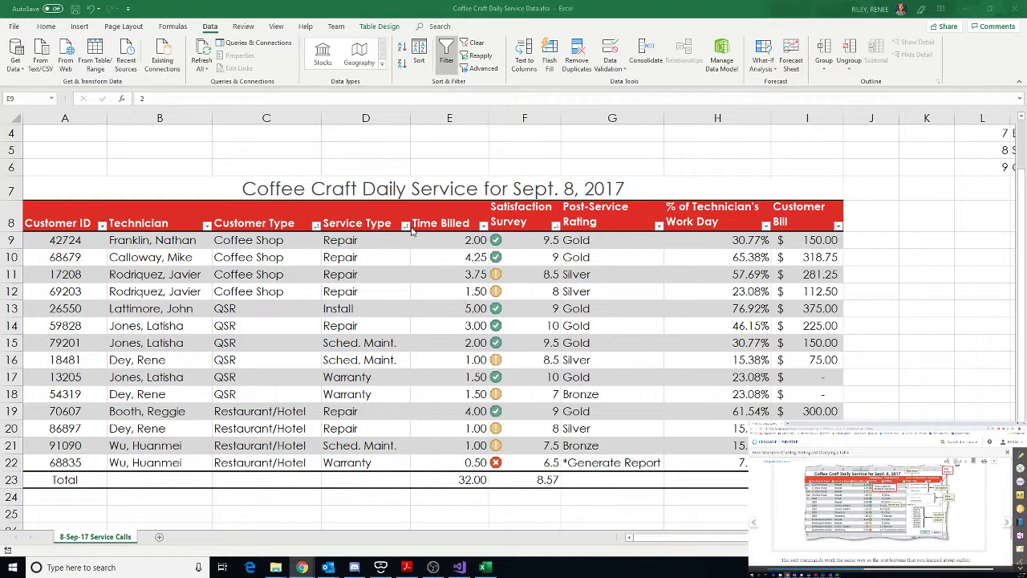
{"action": "left_click", "coordinate": [557, 228]}
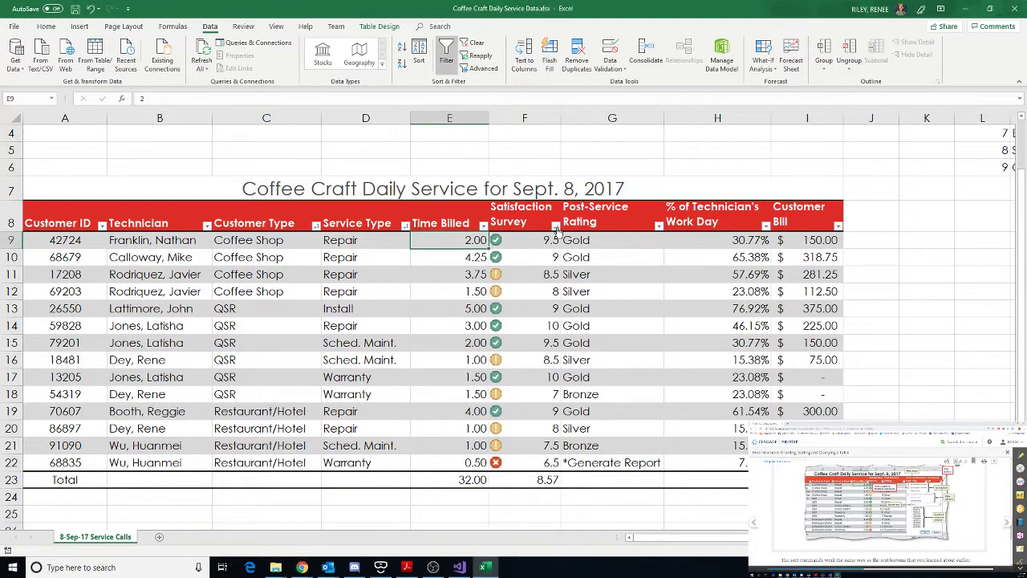
{"action": "left_click", "coordinate": [556, 227]}
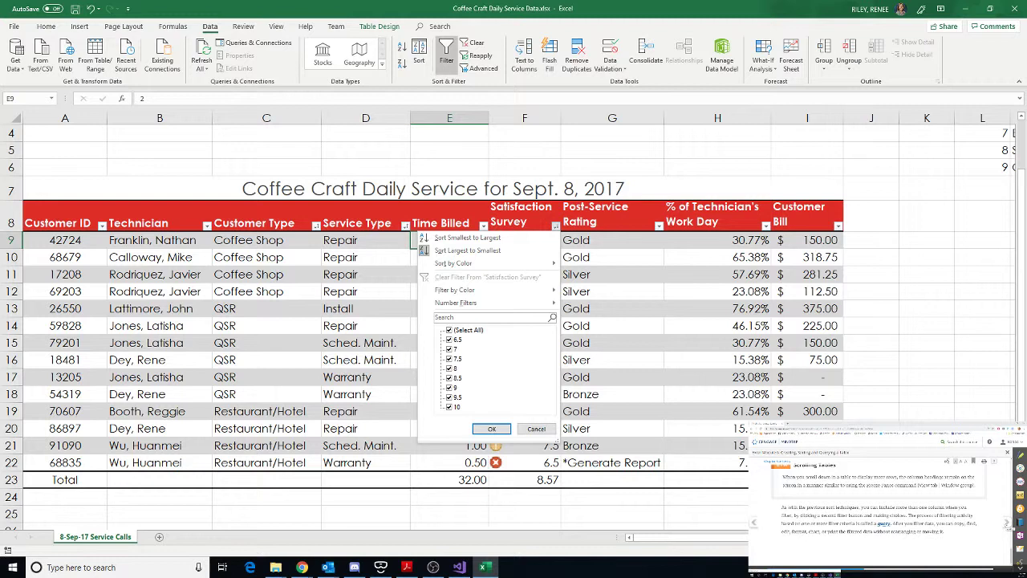
{"action": "left_click", "coordinate": [951, 527]}
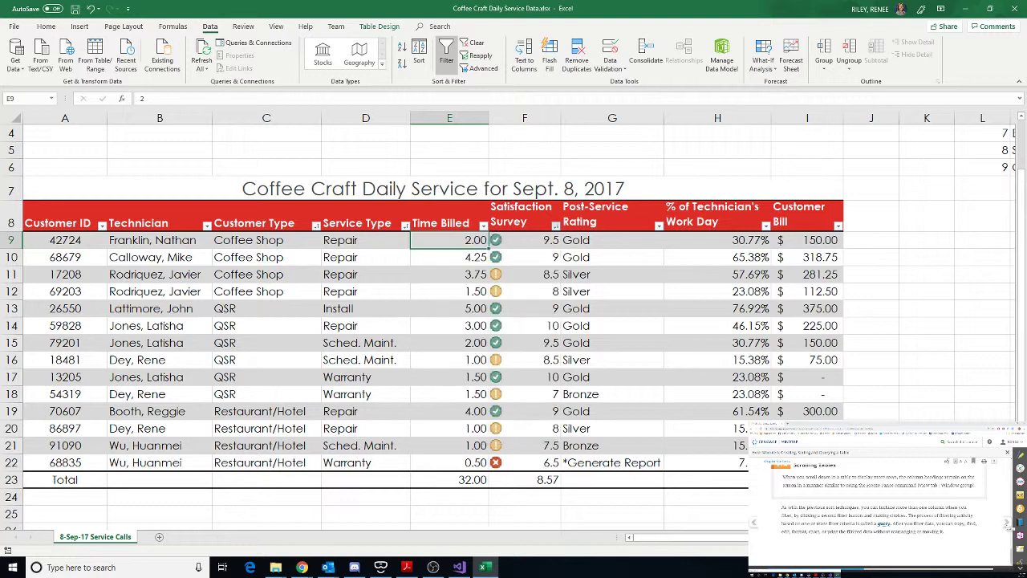
{"action": "scroll", "coordinate": [948, 530], "scroll_direction": "up", "scroll_amount": 15}
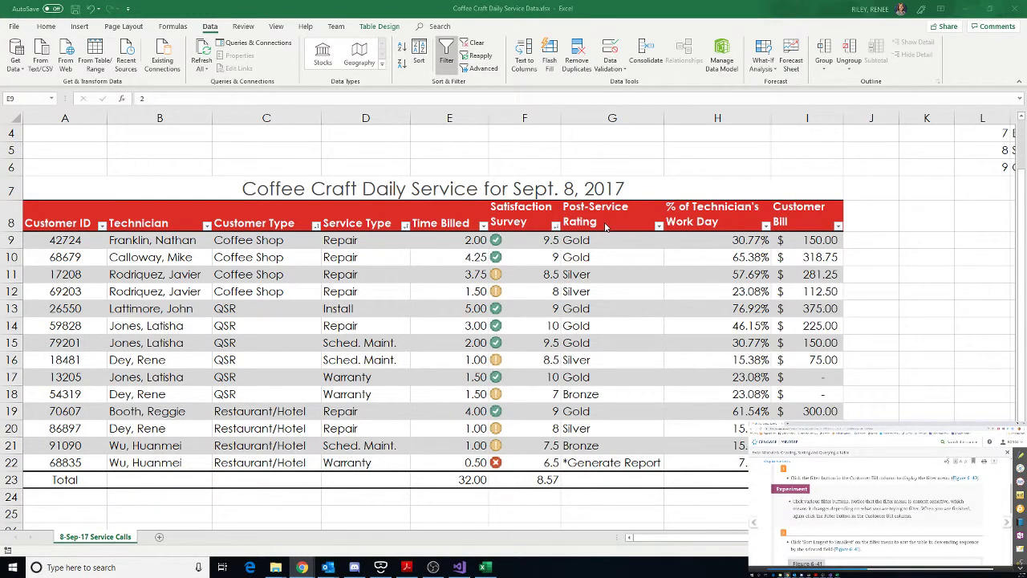
Filter the Customer Bill column so that only the $75.00 records are shown
{"action": "left_click", "coordinate": [839, 230]}
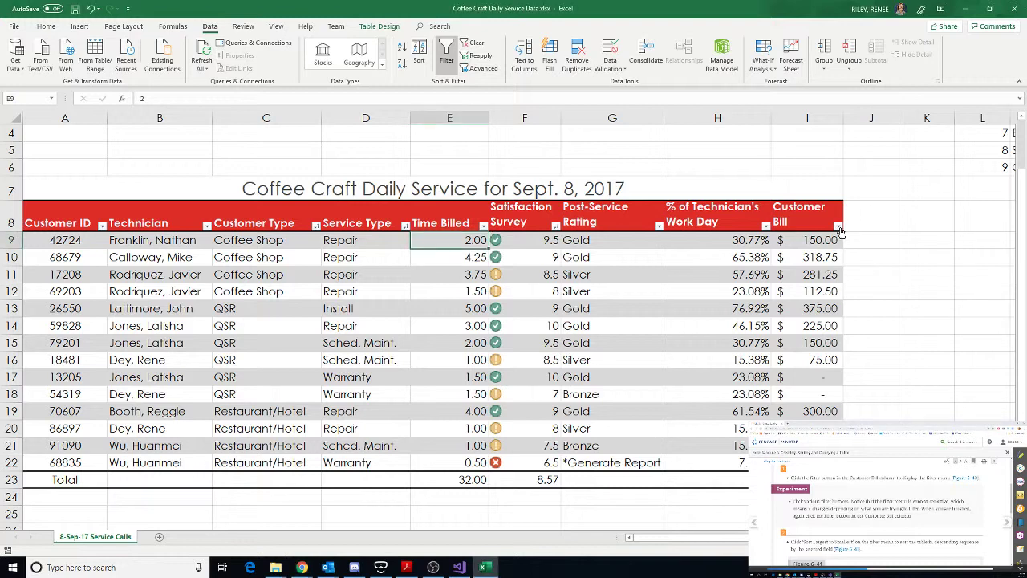
{"action": "left_click", "coordinate": [838, 227]}
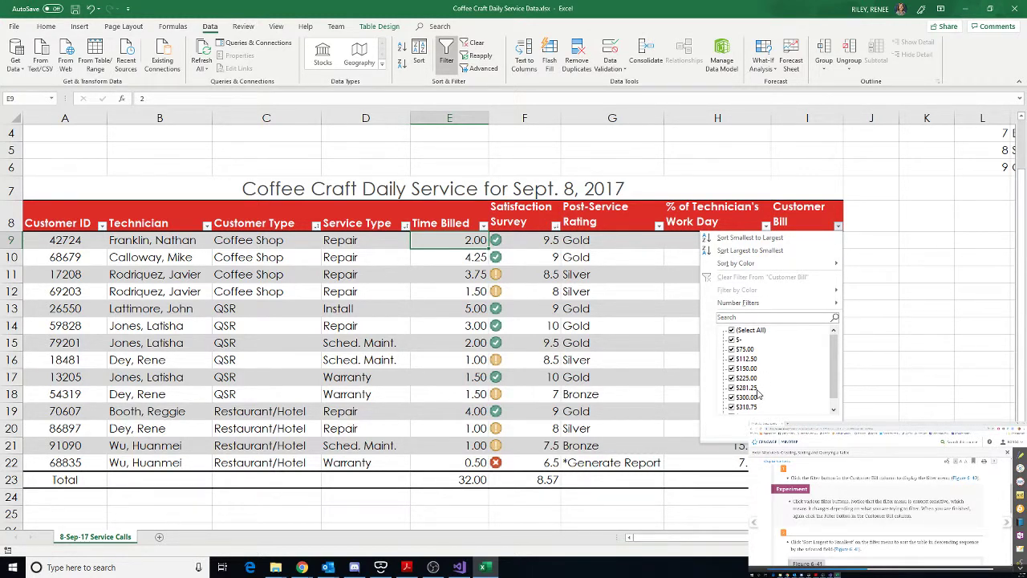
{"action": "left_click", "coordinate": [735, 331]}
{"action": "left_click", "coordinate": [734, 349]}
{"action": "left_click", "coordinate": [777, 431]}
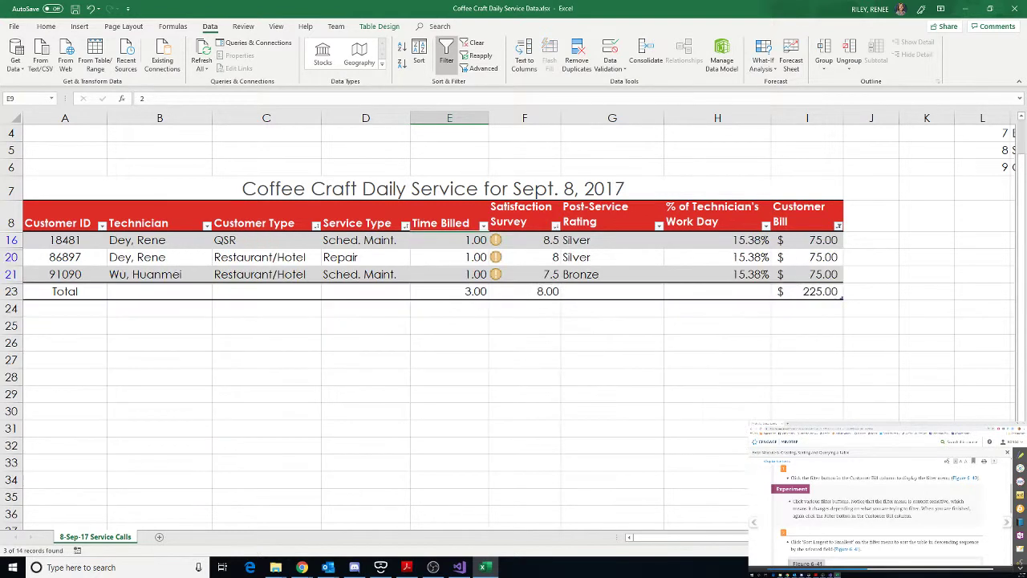
Select all values in the Customer Bill filter again to bring back every record
{"action": "left_click", "coordinate": [838, 227]}
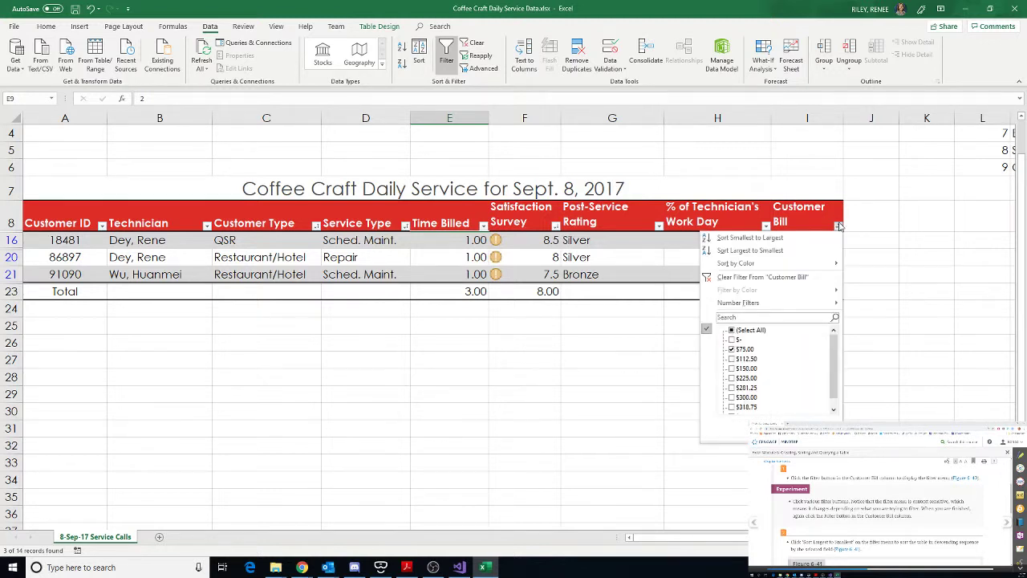
{"action": "left_click", "coordinate": [731, 330]}
{"action": "left_click", "coordinate": [777, 428]}
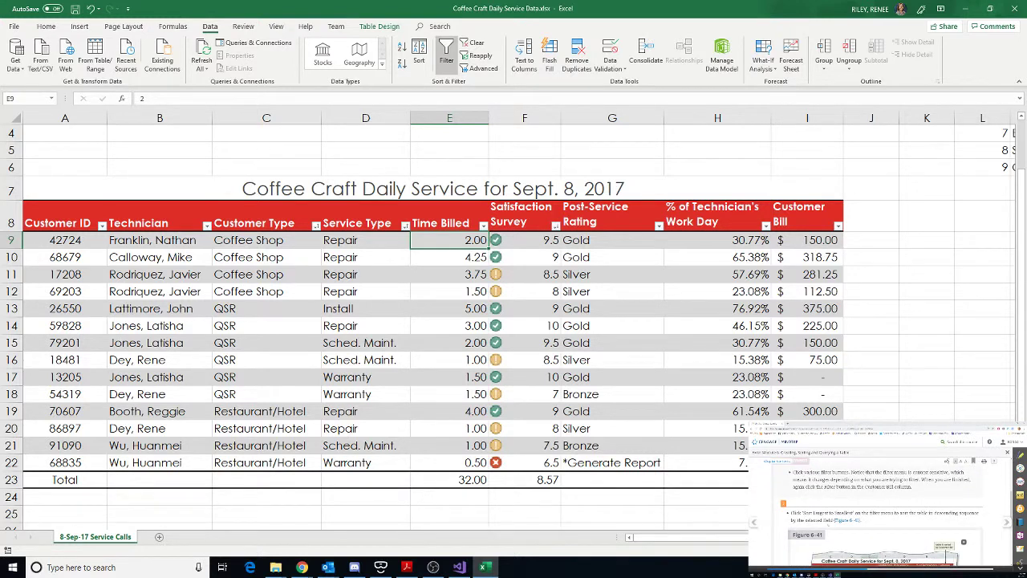
Sort the table by Customer Bill from largest to smallest using the column's filter options
{"action": "left_click", "coordinate": [838, 228]}
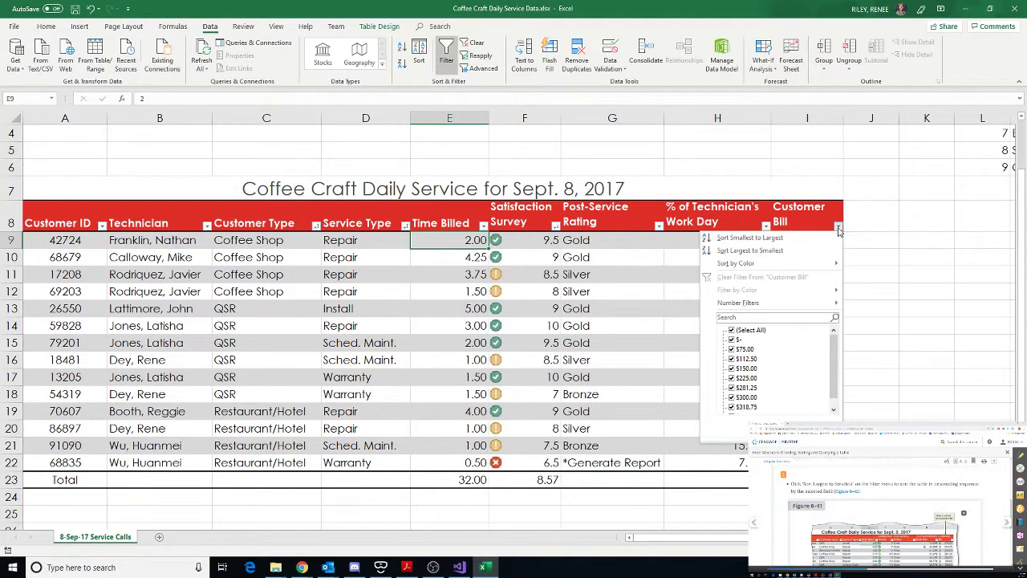
{"action": "left_click", "coordinate": [787, 252]}
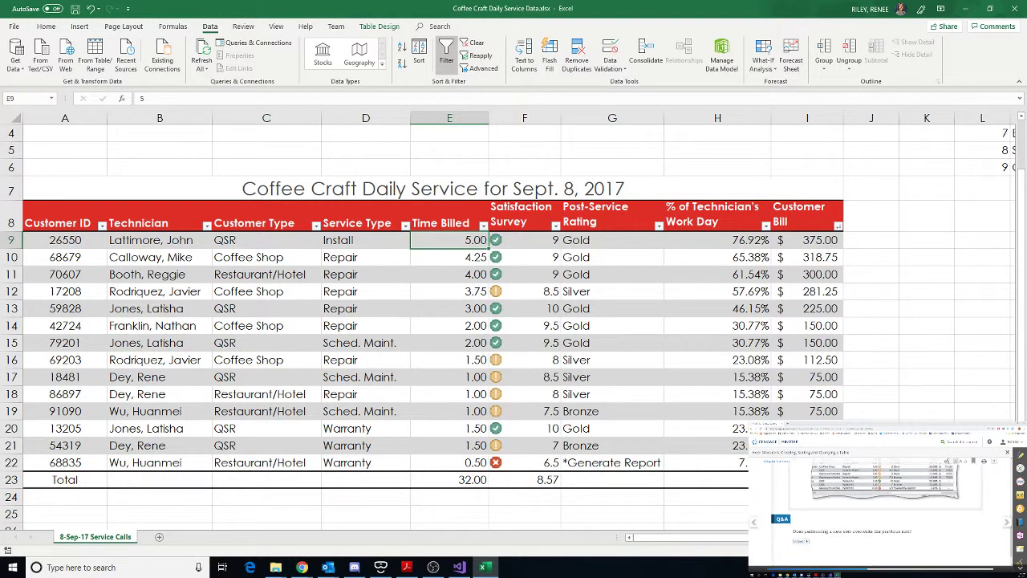
Move on to the e-book's "To Query a Table Using AutoFilter" section and read its Service Type filter instructions
{"action": "left_click", "coordinate": [940, 529]}
{"action": "scroll", "coordinate": [940, 529], "scroll_direction": "down", "scroll_amount": 7}
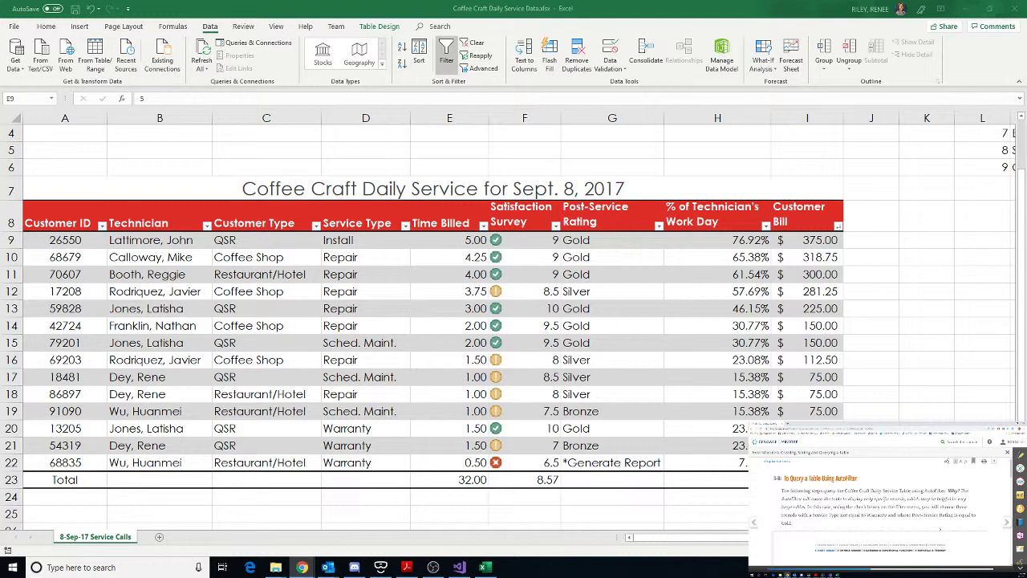
{"action": "scroll", "coordinate": [883, 505], "scroll_direction": "down", "scroll_amount": 5}
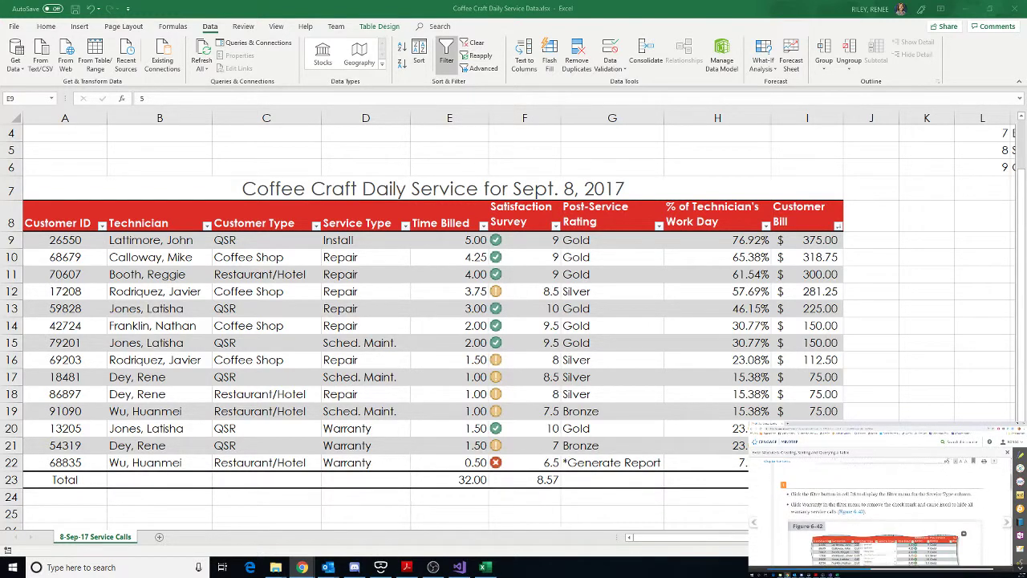
{"action": "scroll", "coordinate": [883, 510], "scroll_direction": "down", "scroll_amount": 1}
{"action": "scroll", "coordinate": [883, 509], "scroll_direction": "up", "scroll_amount": 2}
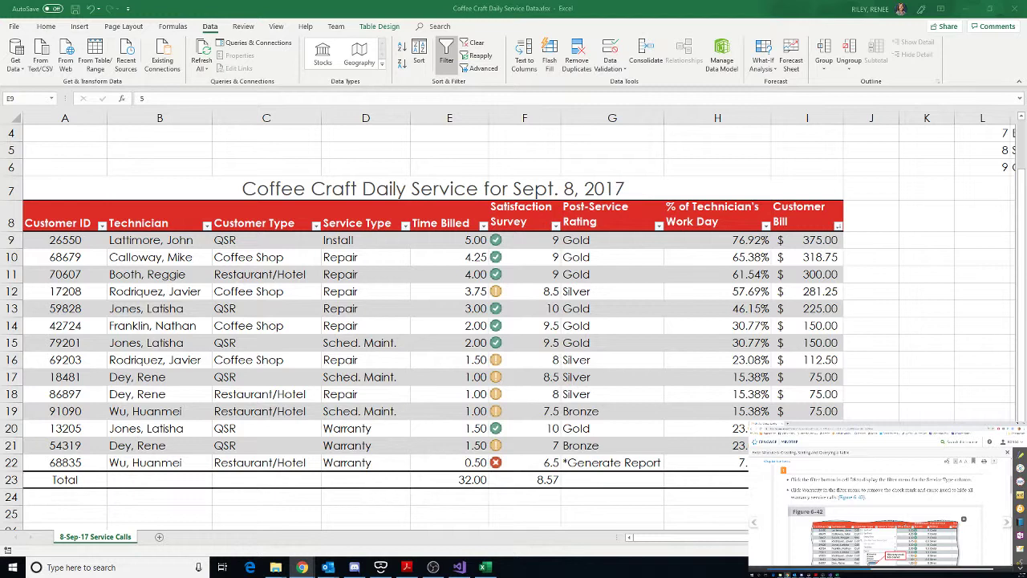
Filter the Service Type column to hide all Warranty service calls
{"action": "left_click", "coordinate": [406, 231]}
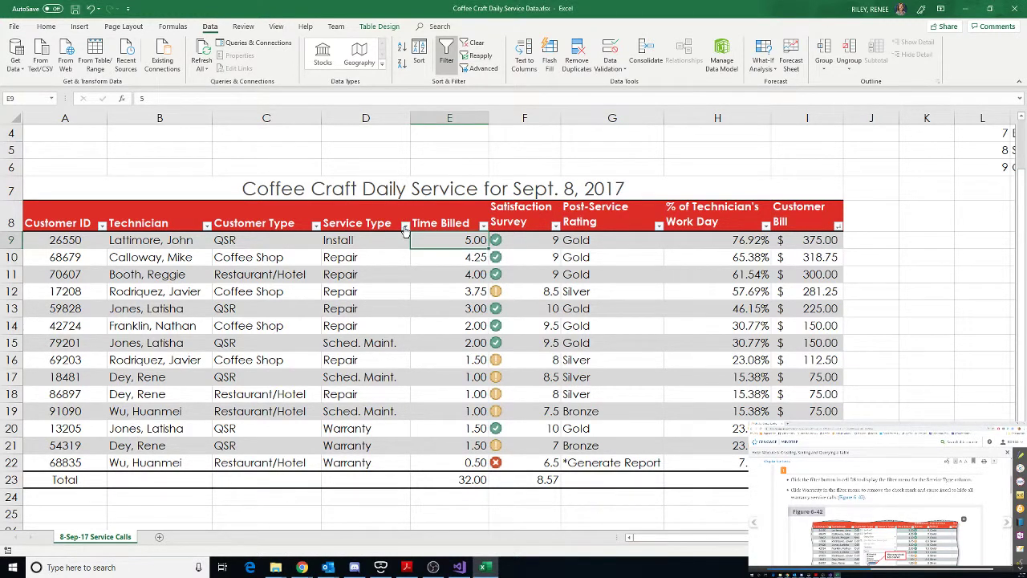
{"action": "left_click", "coordinate": [406, 226]}
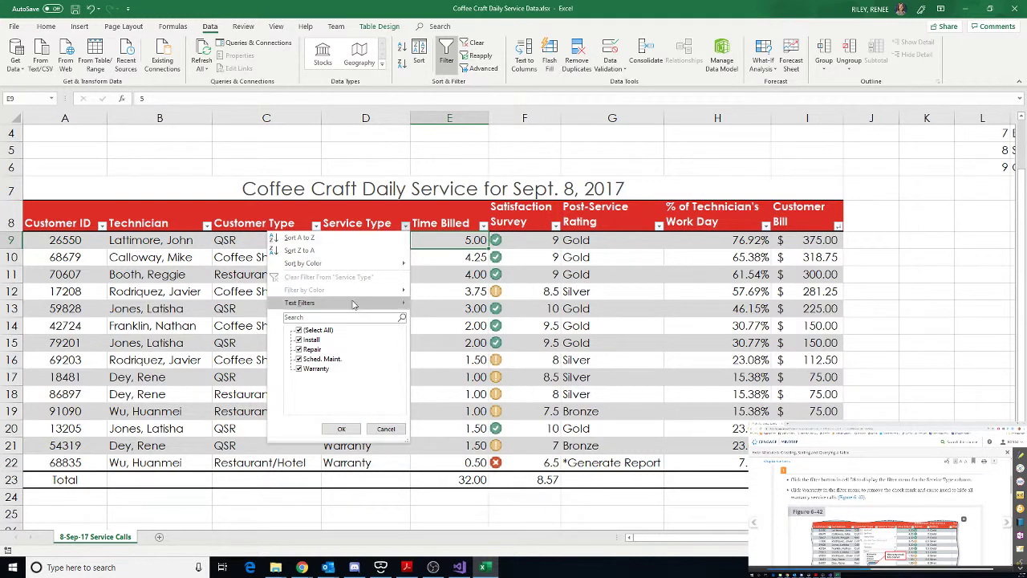
{"action": "left_click", "coordinate": [317, 369]}
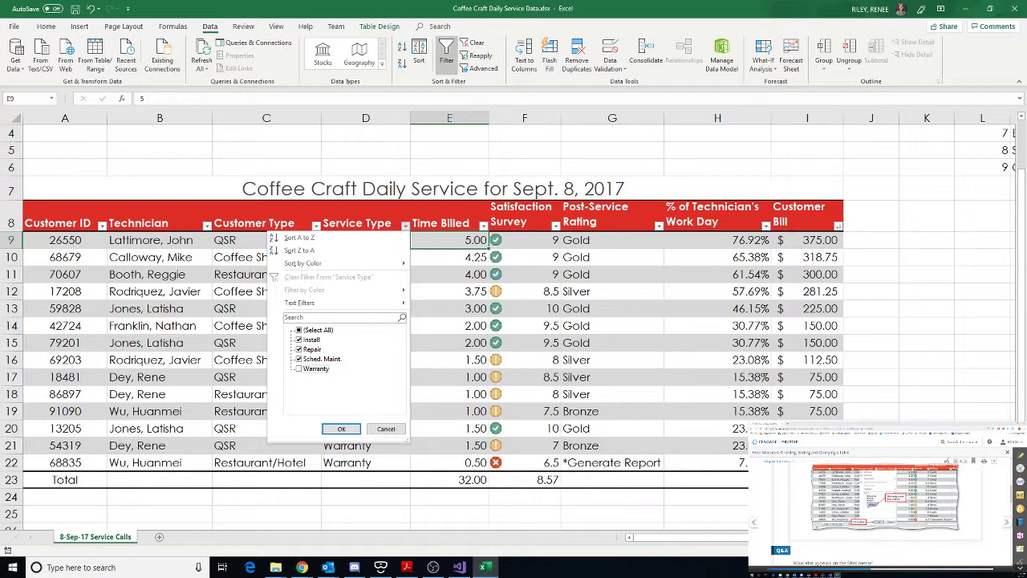
{"action": "left_click", "coordinate": [341, 429]}
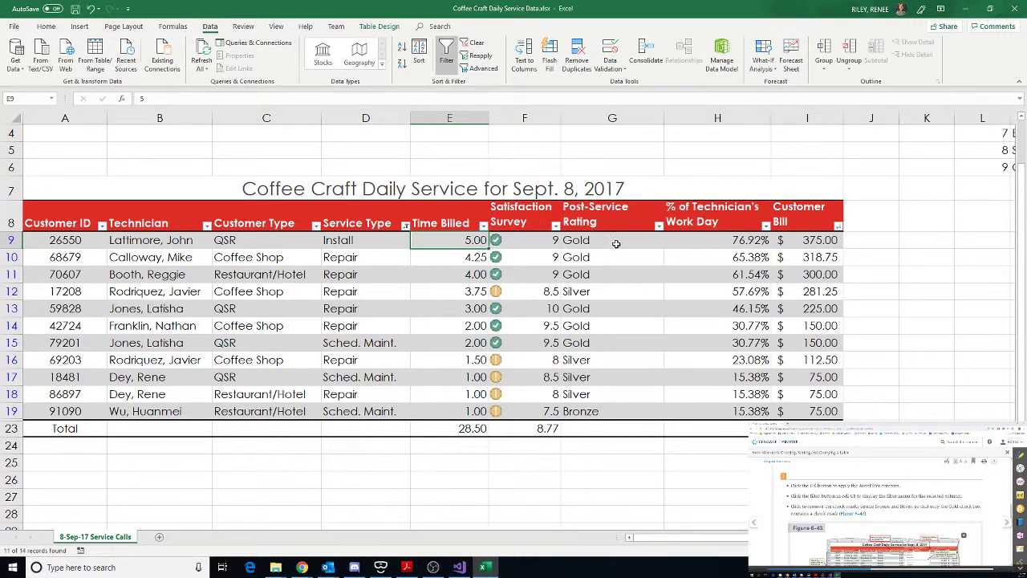
Filter the Post-Service Rating column to show only Gold records by excluding Bronze and Silver
{"action": "left_click", "coordinate": [659, 226]}
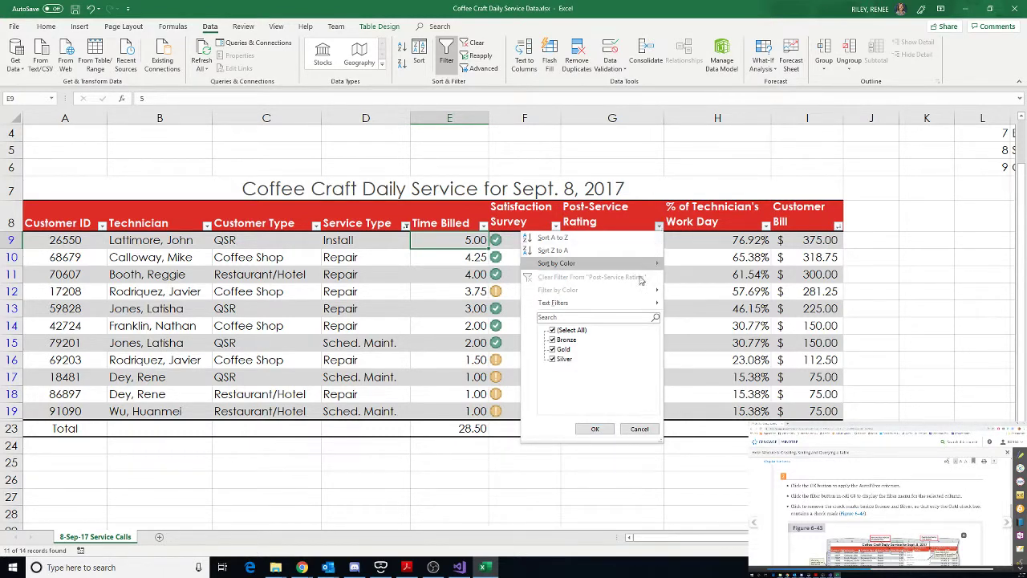
{"action": "left_click", "coordinate": [552, 339]}
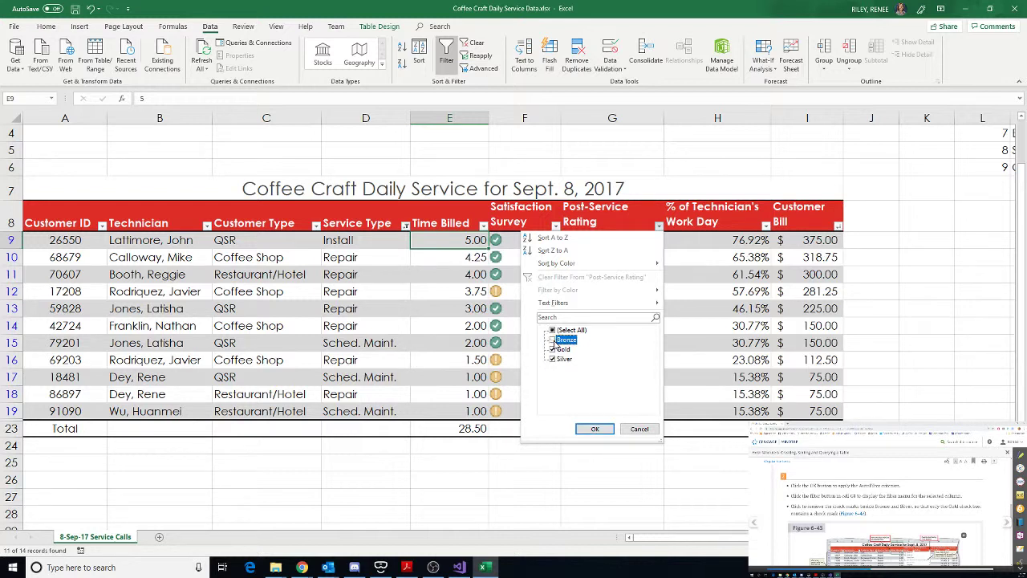
{"action": "left_click", "coordinate": [555, 359]}
{"action": "left_click", "coordinate": [555, 362]}
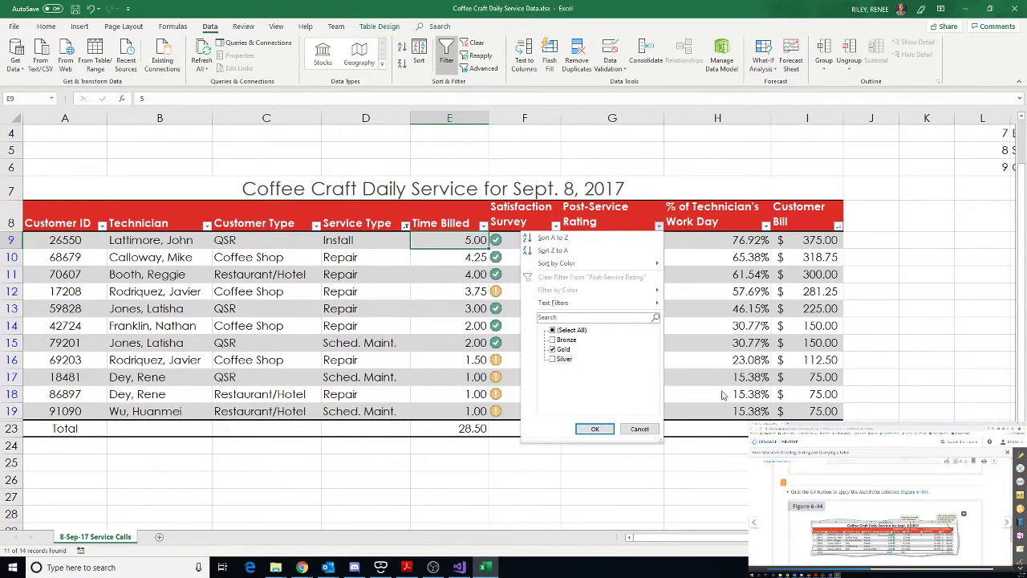
{"action": "left_click", "coordinate": [594, 429]}
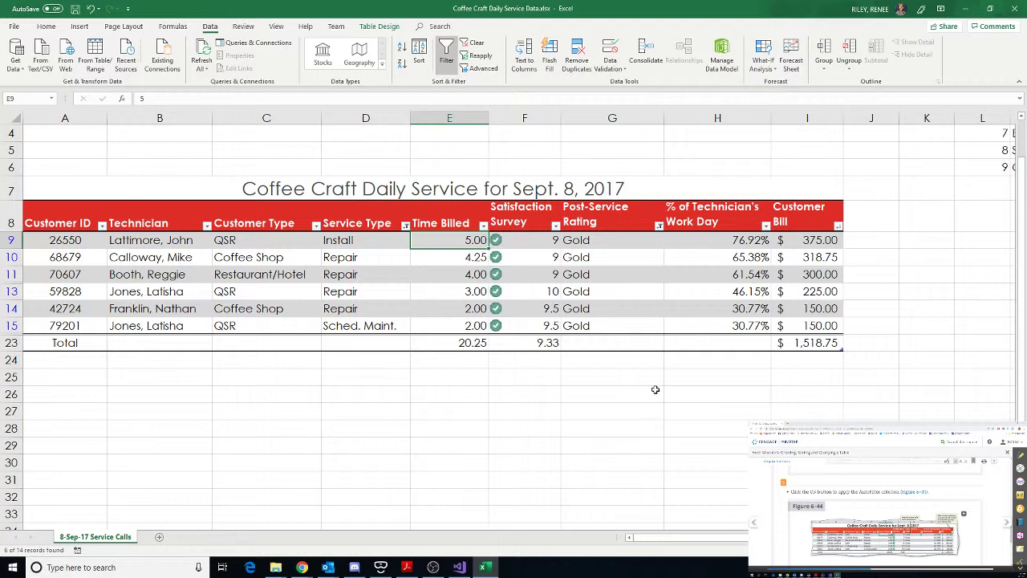
Read on to the e-book's instructions for removing filters and clear all filters from the table
{"action": "scroll", "coordinate": [886, 527], "scroll_direction": "down", "scroll_amount": 6}
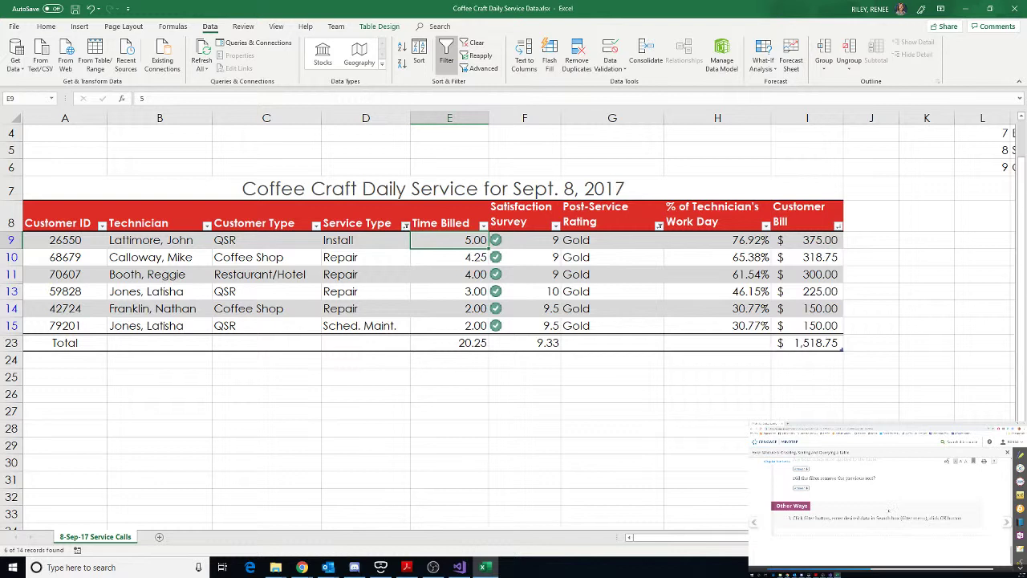
{"action": "left_click", "coordinate": [1007, 522]}
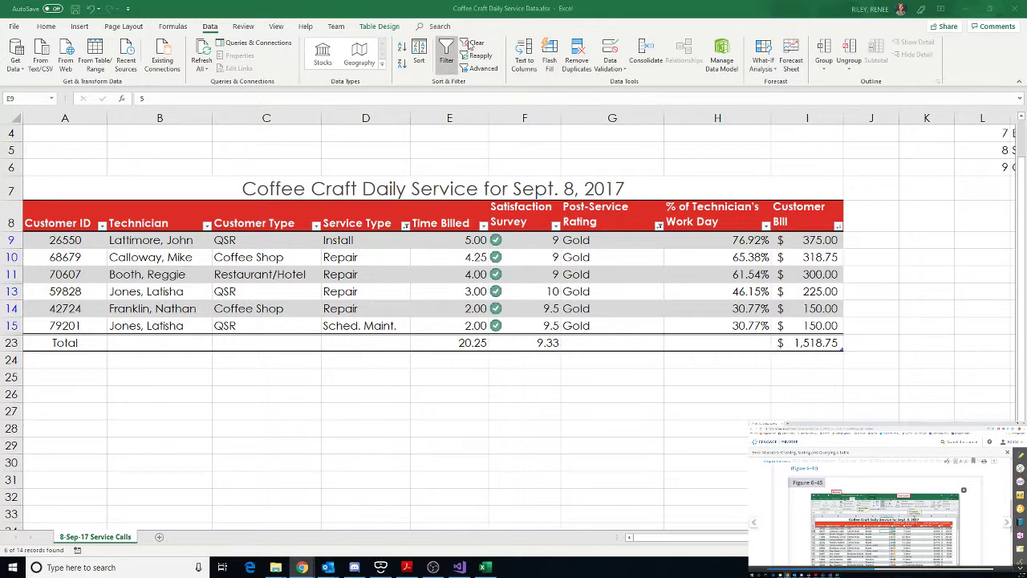
{"action": "left_click", "coordinate": [472, 44]}
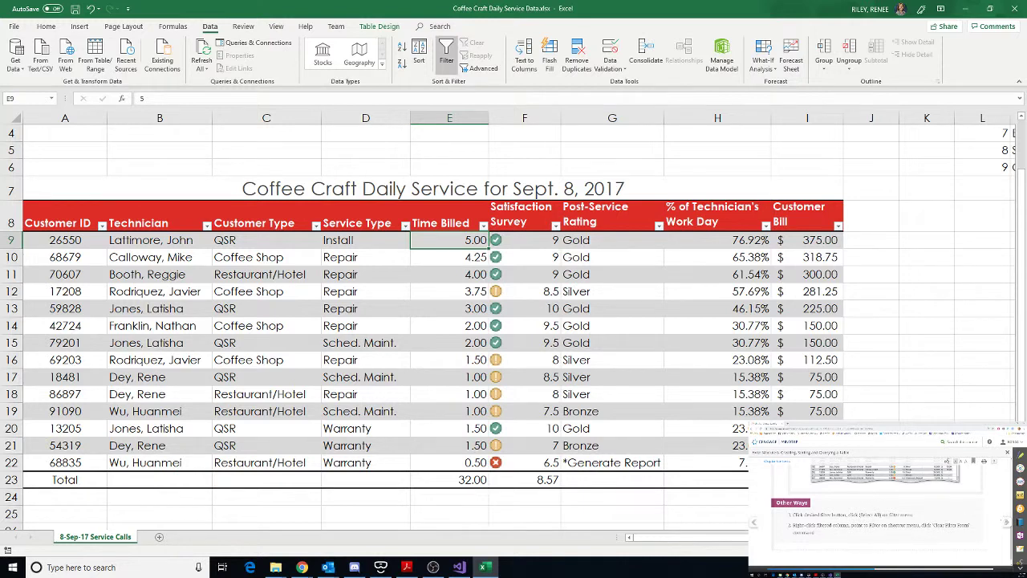
Move to the e-book's search-a-table section and filter the Technician column by searching for the technician's surname
{"action": "left_click", "coordinate": [1007, 523]}
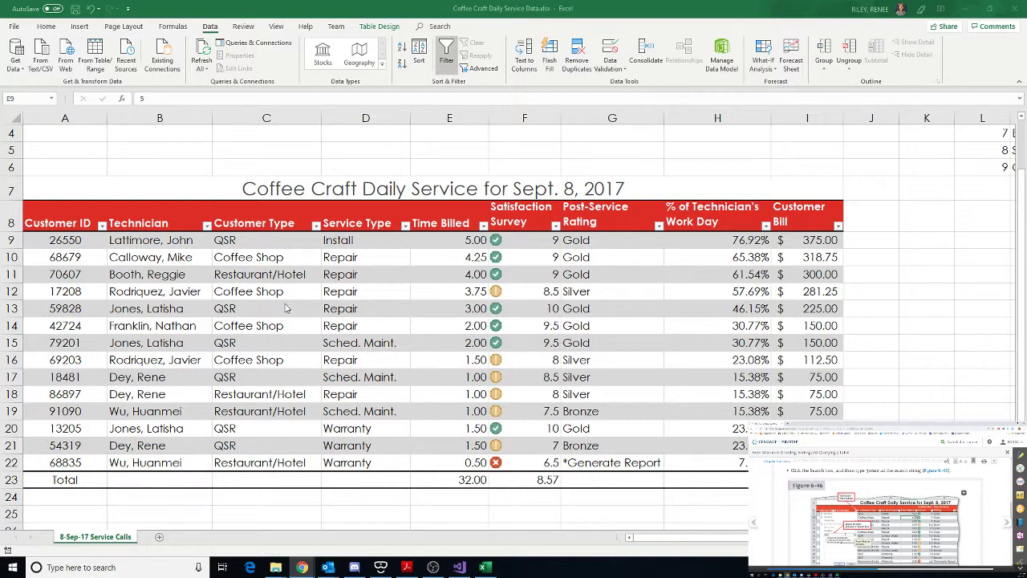
{"action": "left_click", "coordinate": [207, 229]}
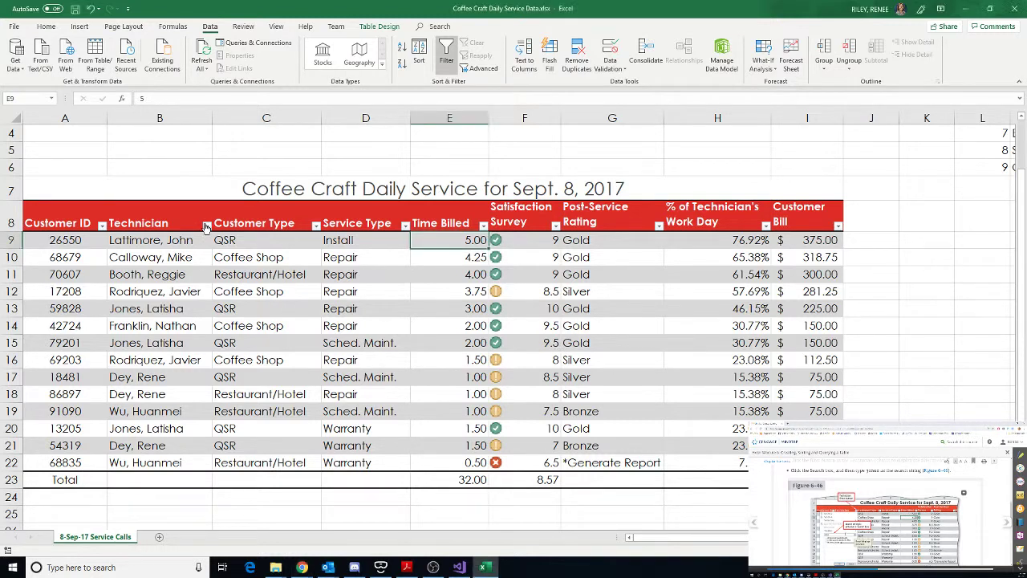
{"action": "left_click", "coordinate": [207, 228]}
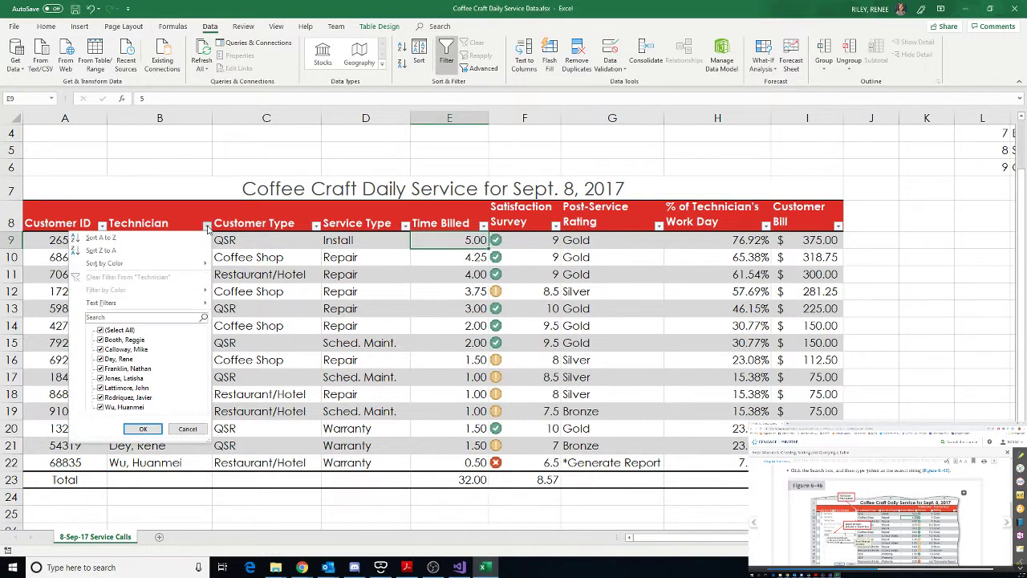
{"action": "left_click", "coordinate": [131, 318]}
{"action": "type", "text": "jones"}
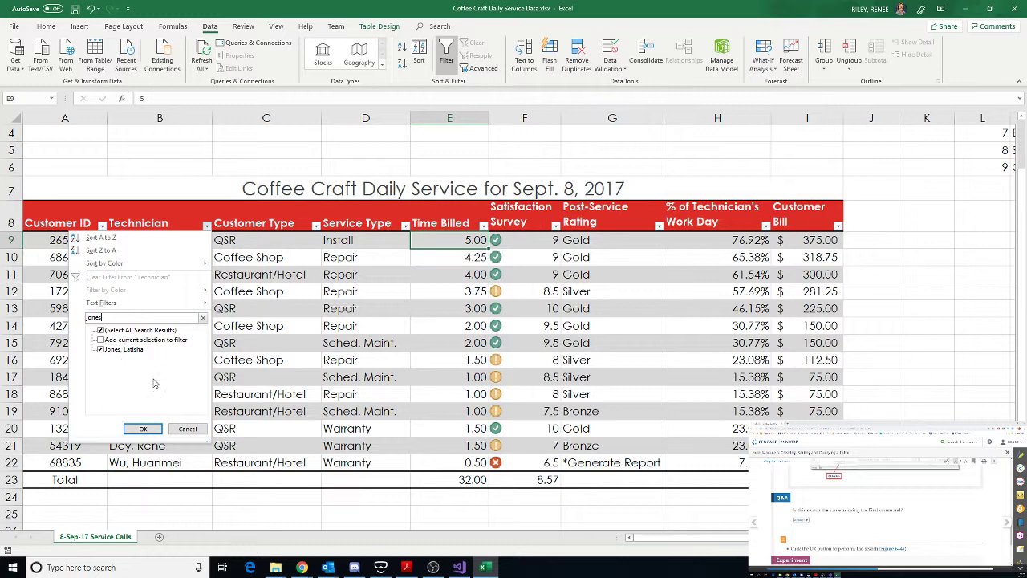
{"action": "left_click", "coordinate": [143, 428]}
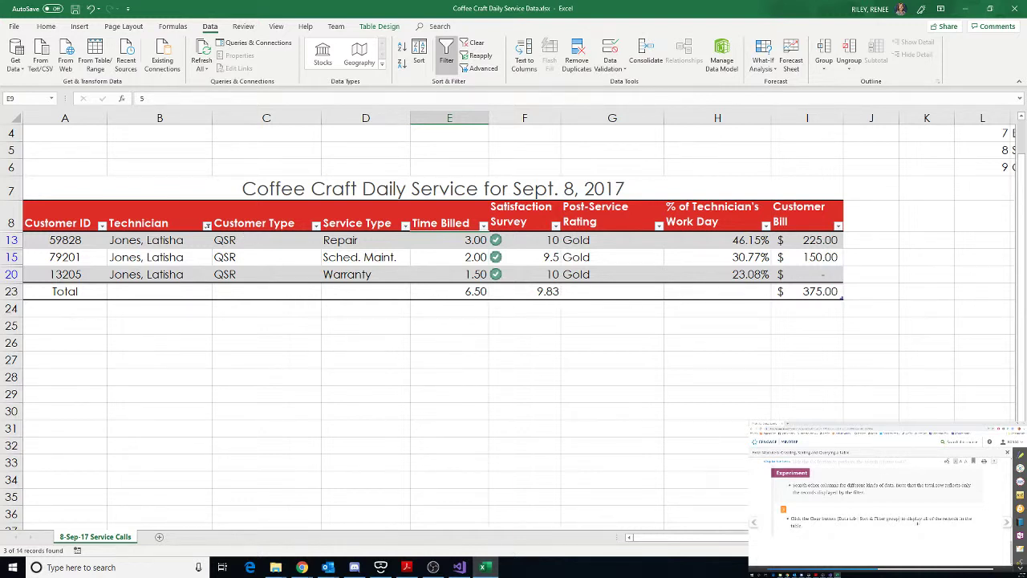
Clear the Technician filter and move on to the e-book's custom Satisfaction Survey filter instructions
{"action": "left_click", "coordinate": [473, 47]}
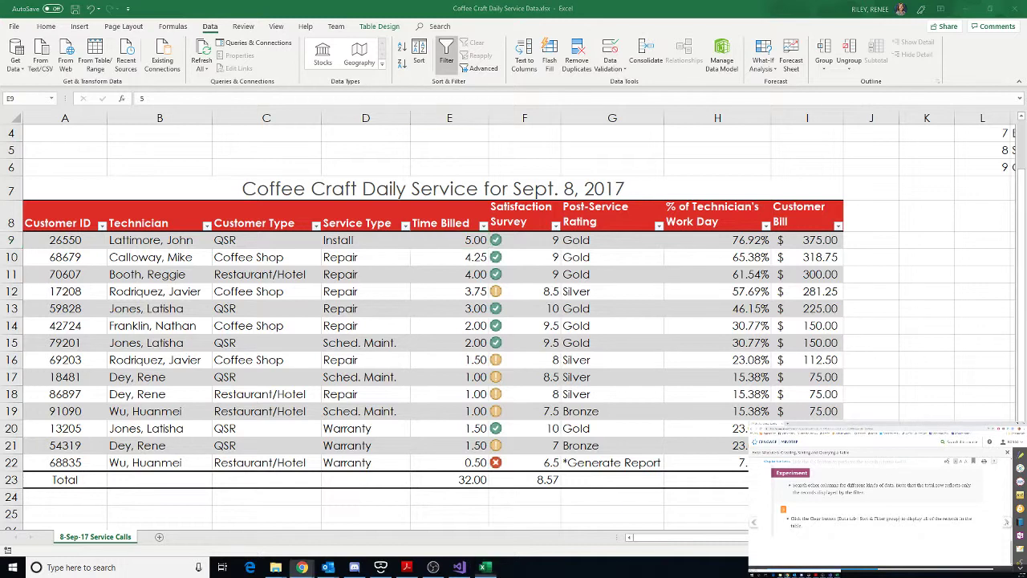
{"action": "scroll", "coordinate": [882, 506], "scroll_direction": "down", "scroll_amount": 5}
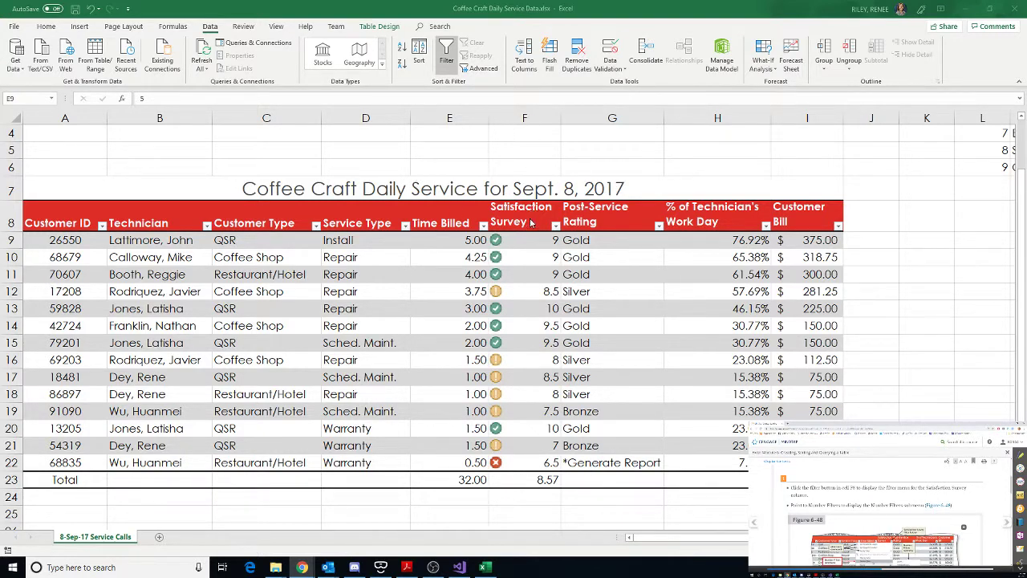
Start a custom number filter on Satisfaction Survey with the first condition "is greater than or equal to" 7
{"action": "left_click", "coordinate": [555, 228]}
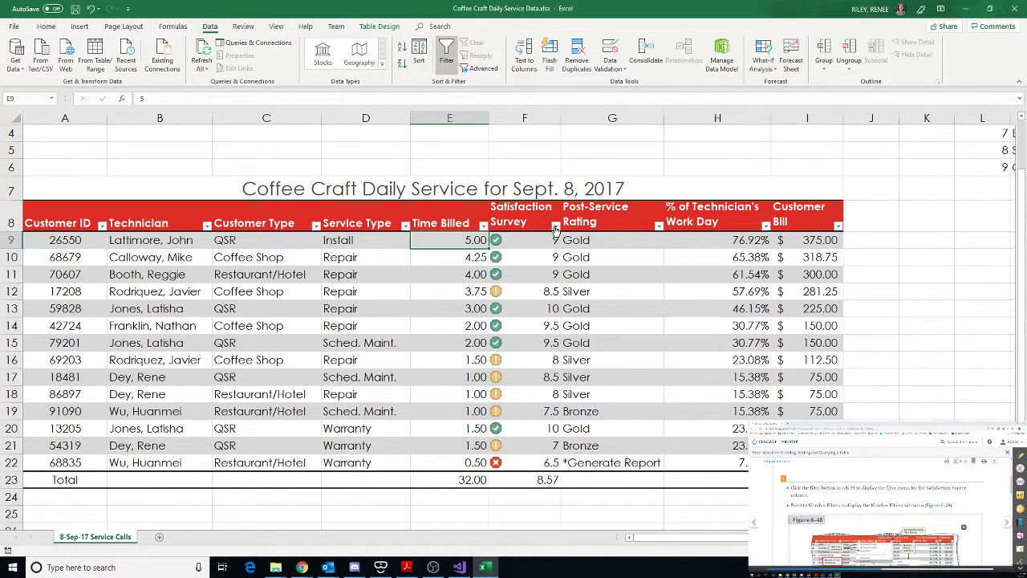
{"action": "left_click", "coordinate": [556, 228]}
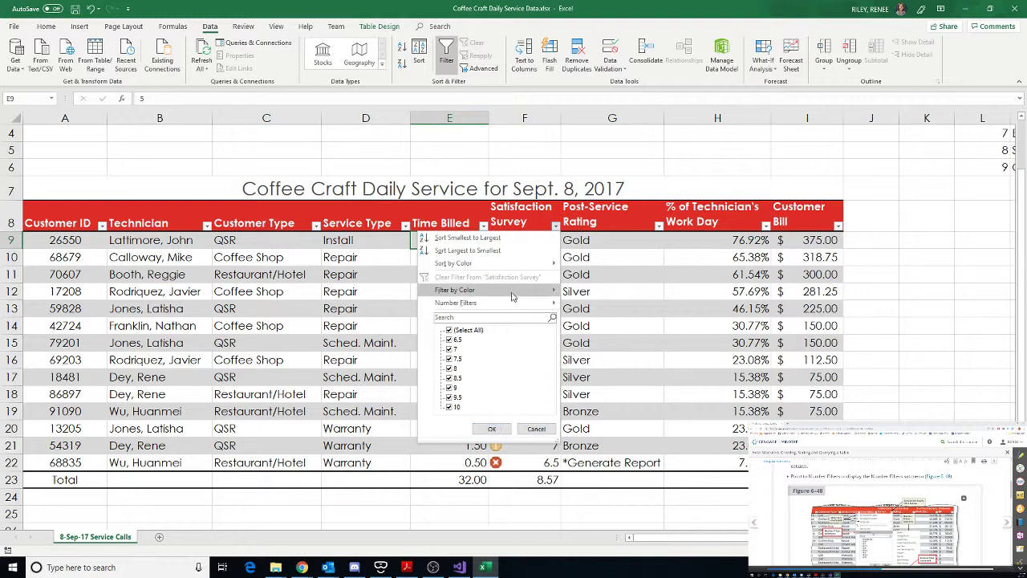
{"action": "mouse_move", "coordinate": [500, 303]}
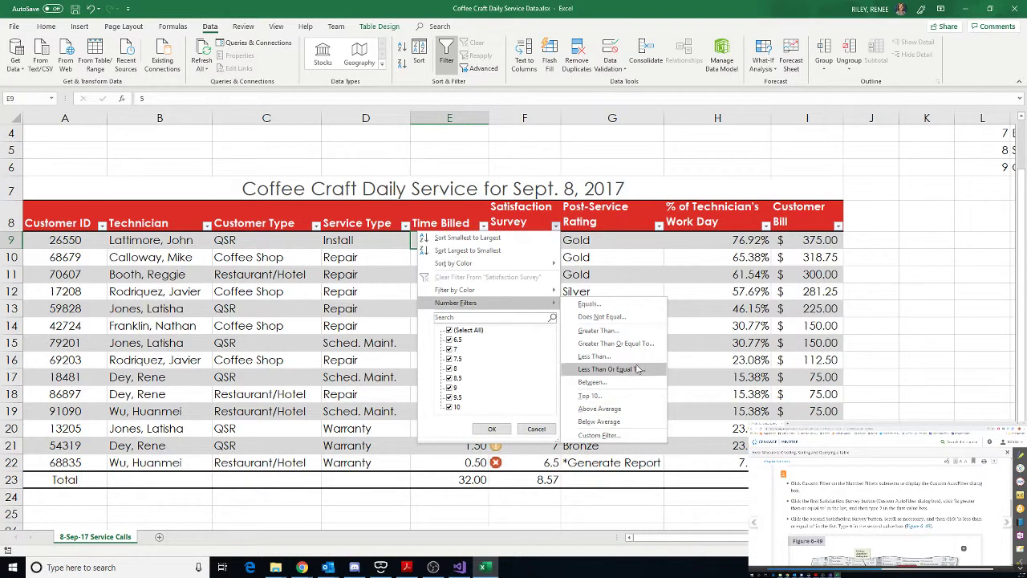
{"action": "left_click", "coordinate": [627, 438]}
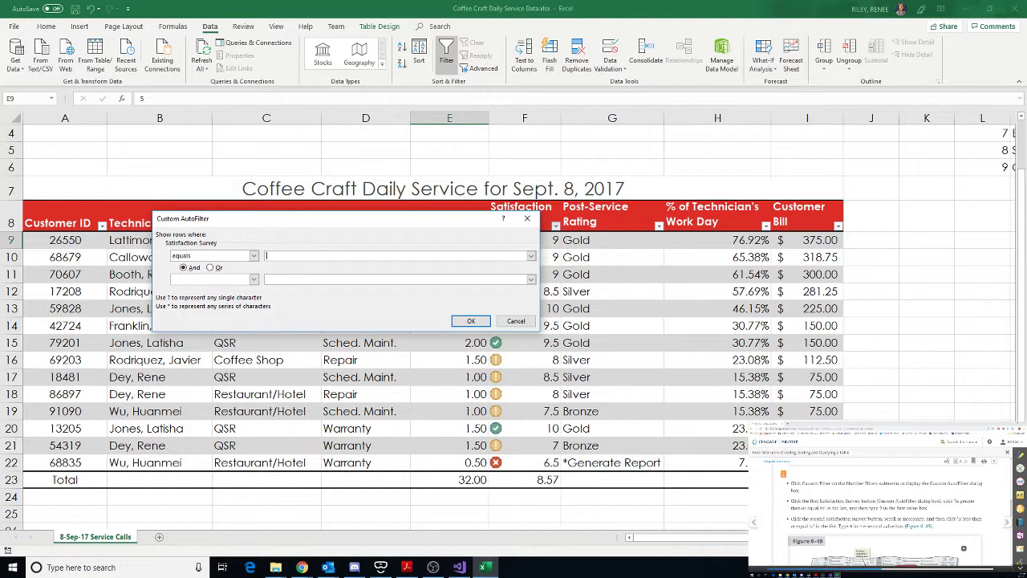
{"action": "left_click", "coordinate": [254, 257]}
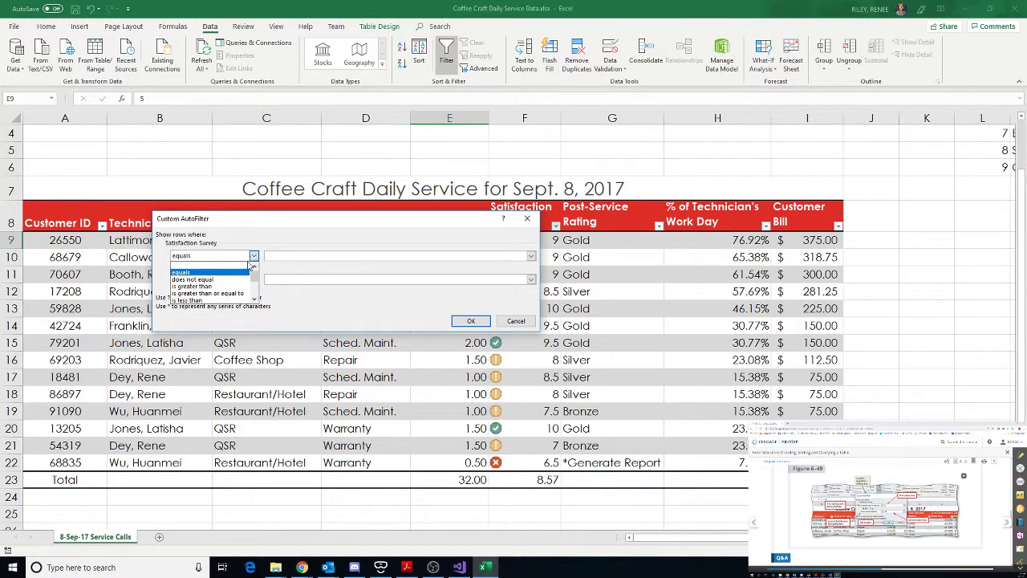
{"action": "left_click", "coordinate": [241, 293]}
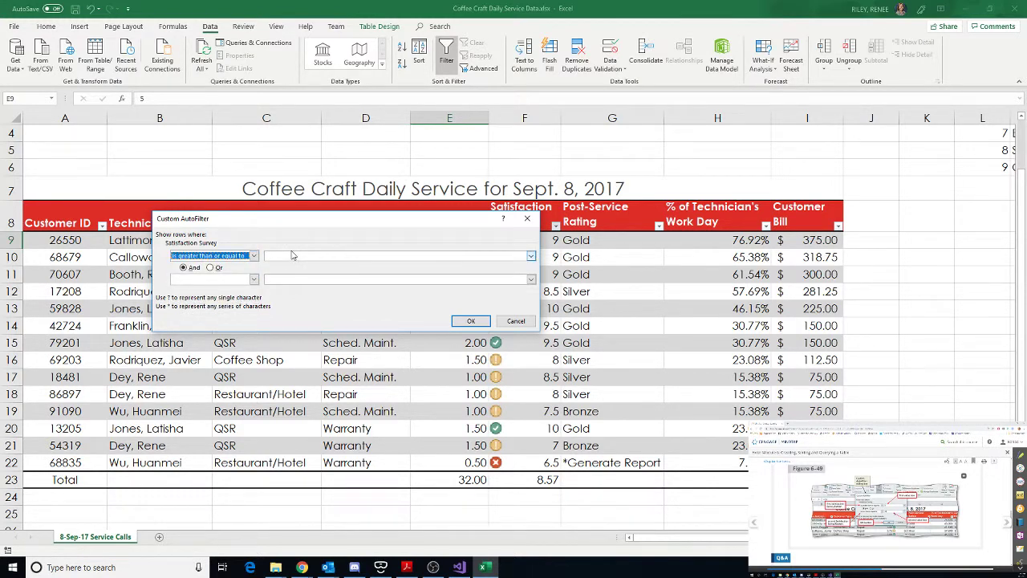
{"action": "left_click", "coordinate": [291, 256]}
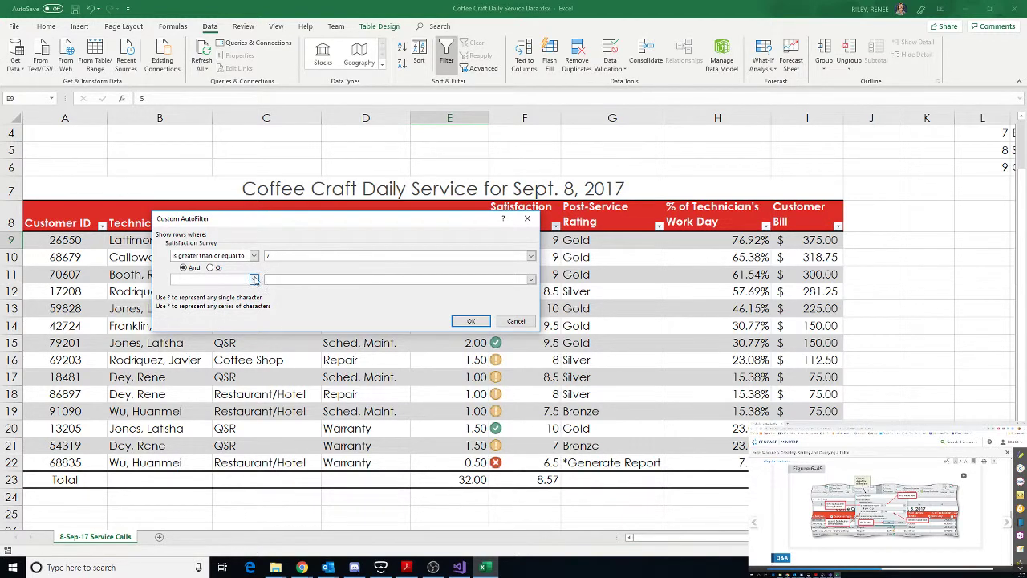
Add the second Satisfaction Survey condition "is less than or equal to" 9 with And, and apply the custom filter
{"action": "left_click", "coordinate": [253, 280]}
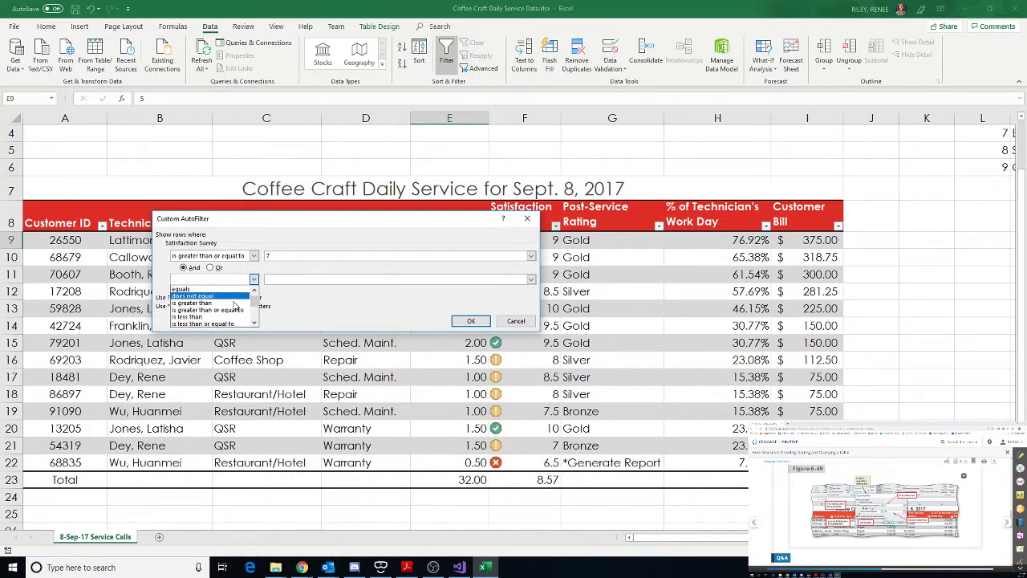
{"action": "left_click", "coordinate": [237, 324]}
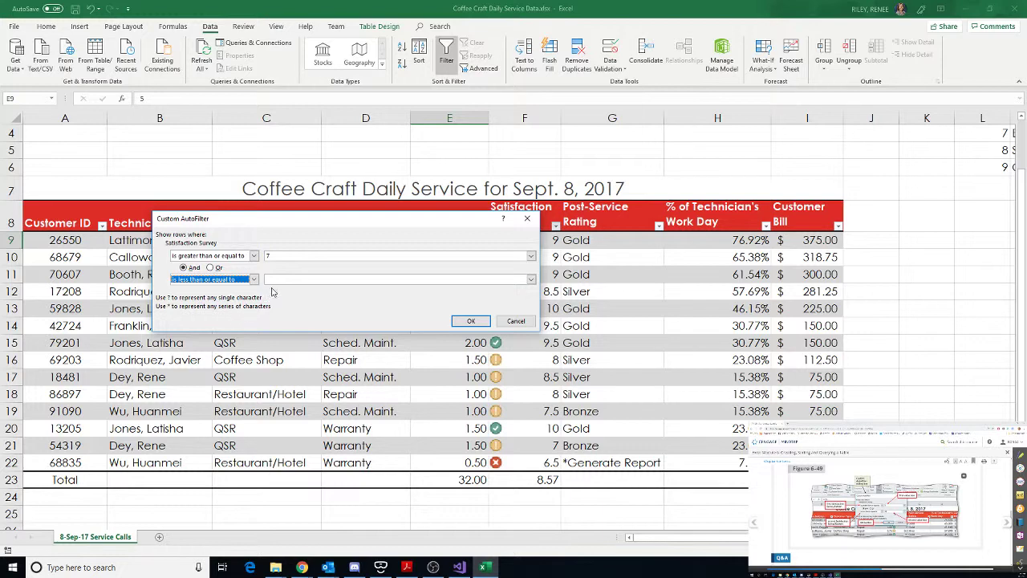
{"action": "left_click", "coordinate": [280, 280]}
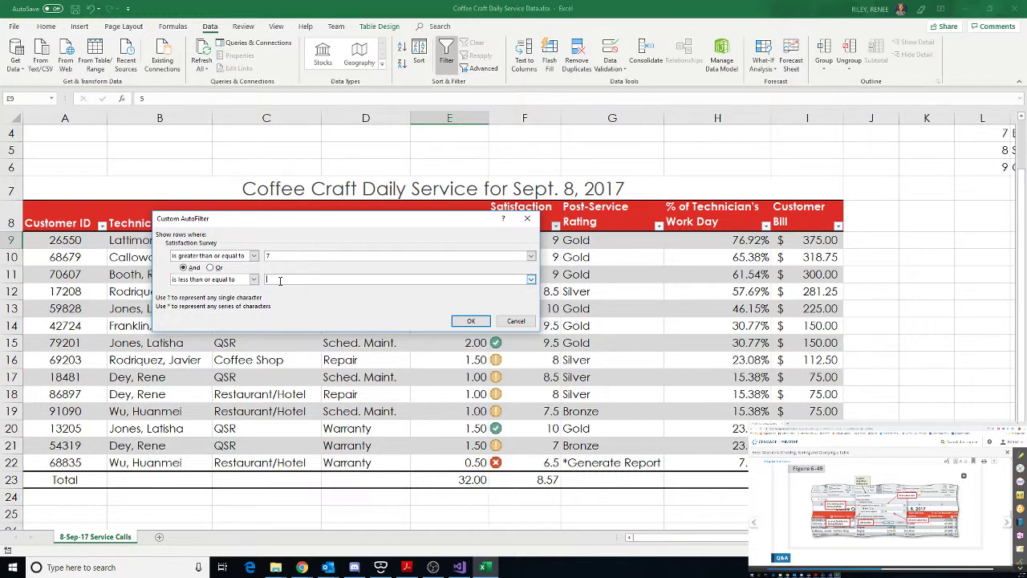
{"action": "type", "text": "9"}
{"action": "left_click", "coordinate": [469, 321]}
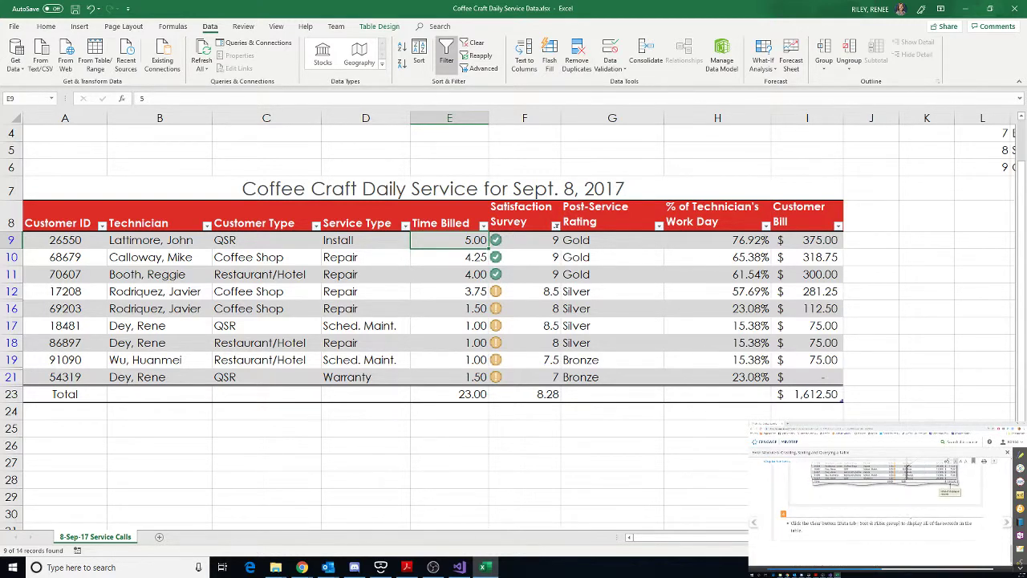
Move on to the e-book's "More about AutoFilters" section and clear the Satisfaction Survey filter
{"action": "left_click", "coordinate": [1006, 523]}
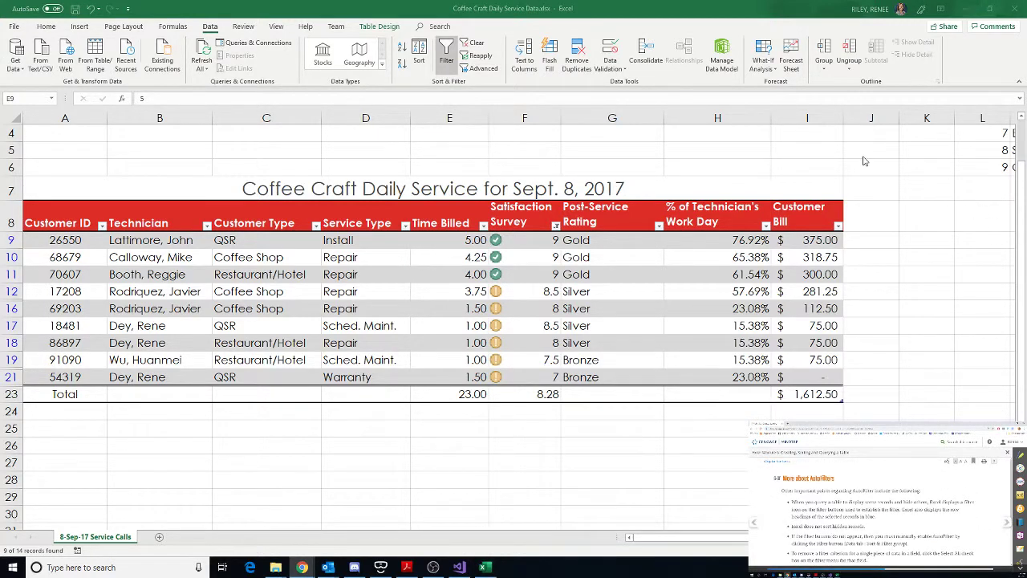
{"action": "left_click", "coordinate": [480, 47]}
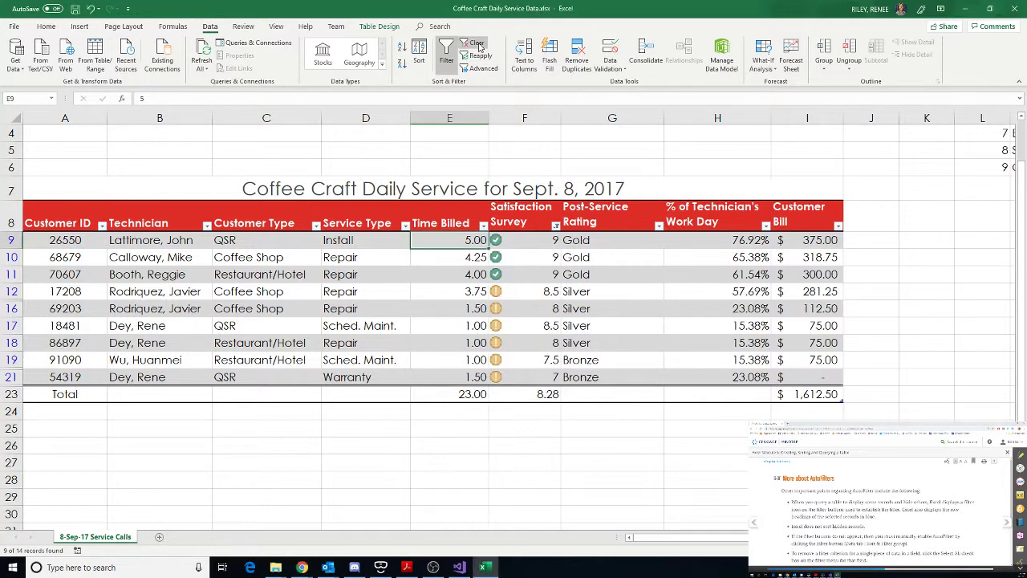
{"action": "left_click", "coordinate": [479, 47]}
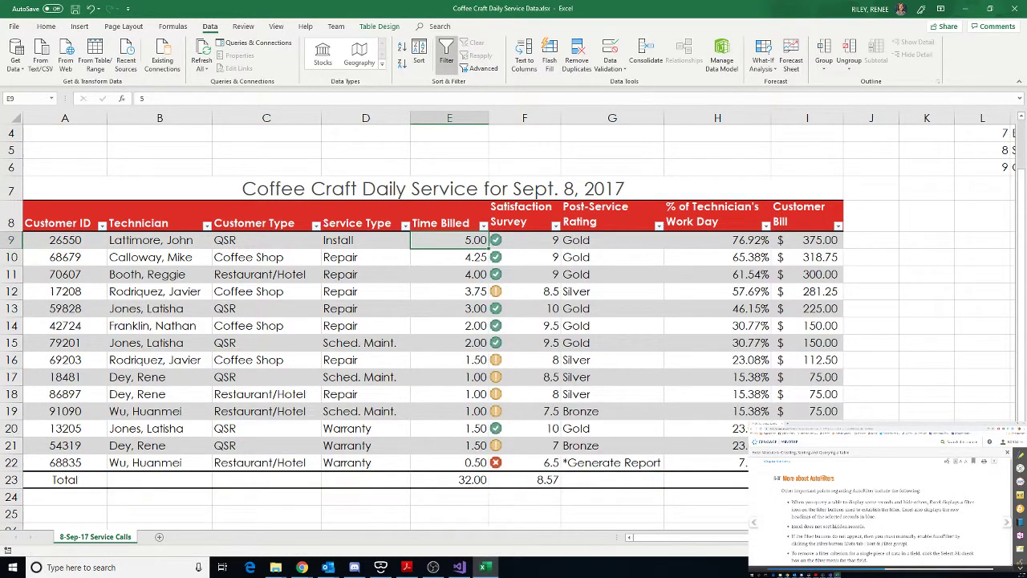
Read the e-book's AutoFilter notes and turn the table's filter buttons off and back on
{"action": "scroll", "coordinate": [837, 508], "scroll_direction": "down", "scroll_amount": 5}
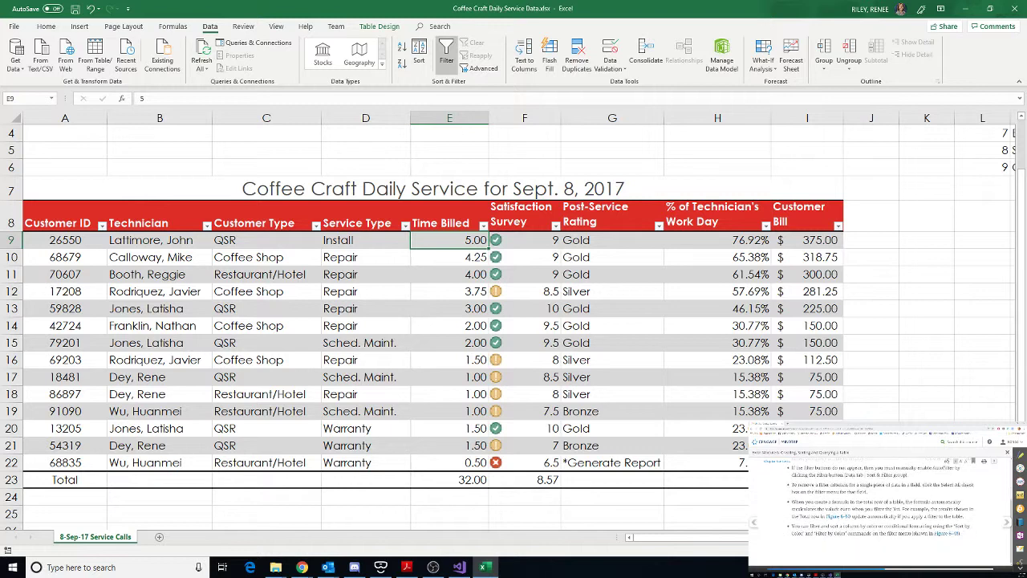
{"action": "scroll", "coordinate": [837, 508], "scroll_direction": "up", "scroll_amount": 2}
{"action": "scroll", "coordinate": [880, 514], "scroll_direction": "up", "scroll_amount": 2}
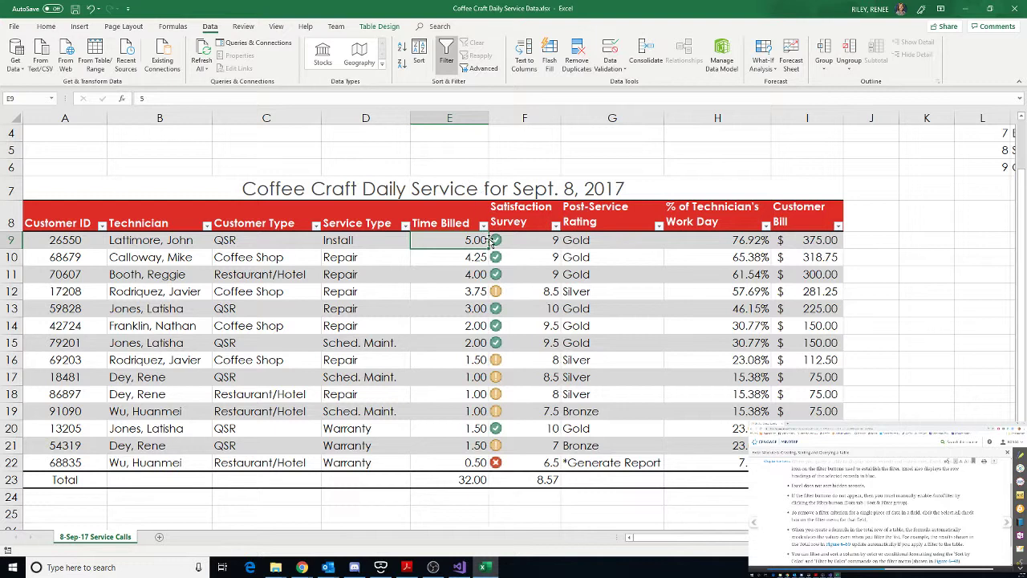
{"action": "left_click", "coordinate": [446, 53]}
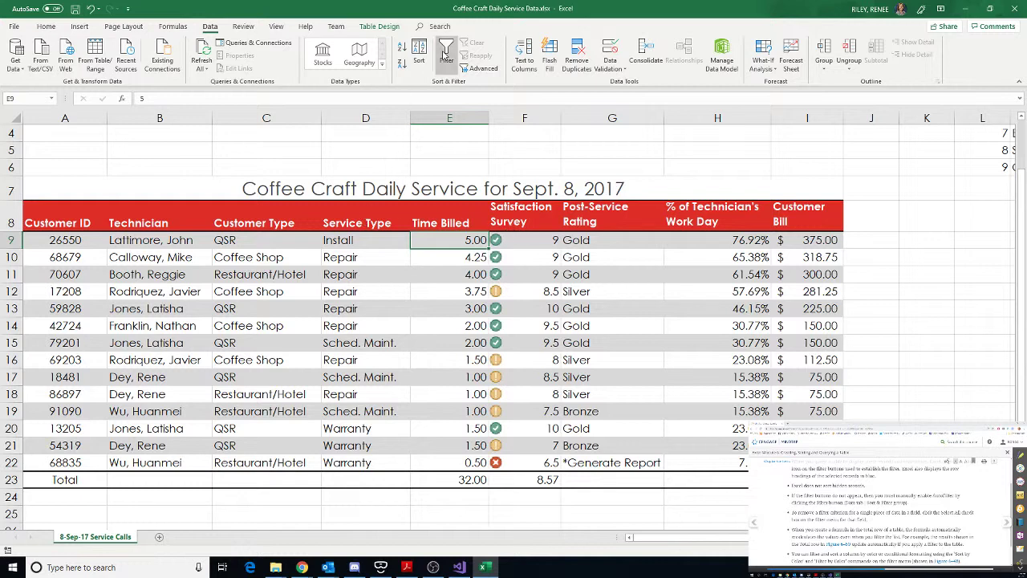
{"action": "left_click", "coordinate": [446, 54]}
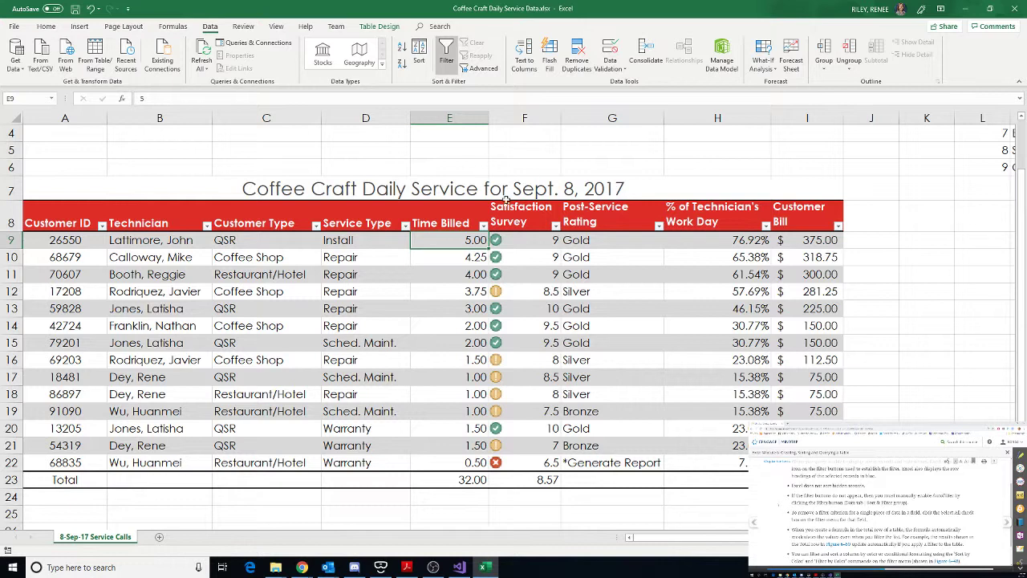
Look through the Time Billed column's filter values from end to end and close the list with all values selected
{"action": "left_click", "coordinate": [483, 227]}
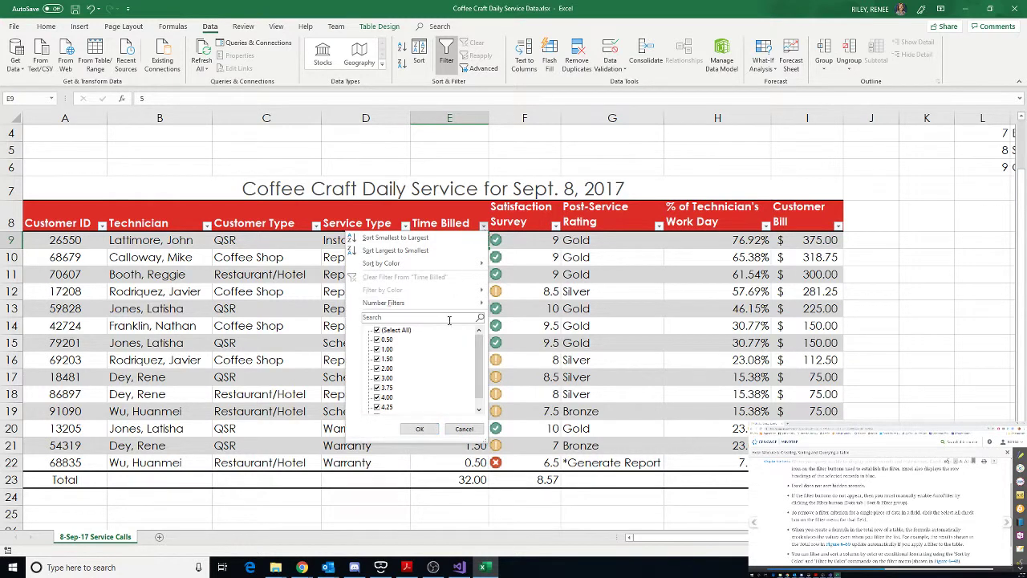
{"action": "left_click_drag", "start_coordinate": [478, 350], "coordinate": [471, 380]}
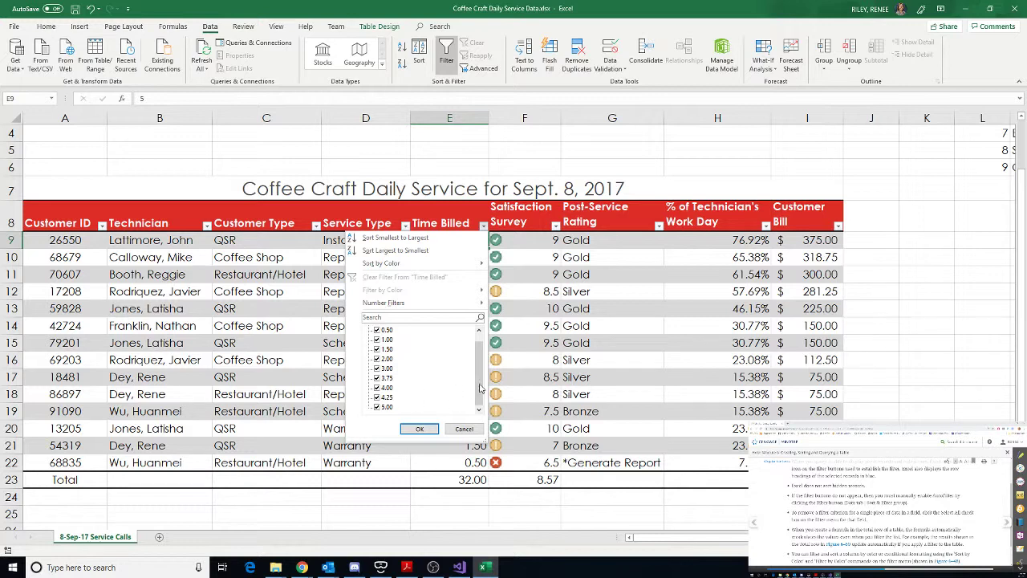
{"action": "left_click_drag", "start_coordinate": [480, 390], "coordinate": [480, 373]}
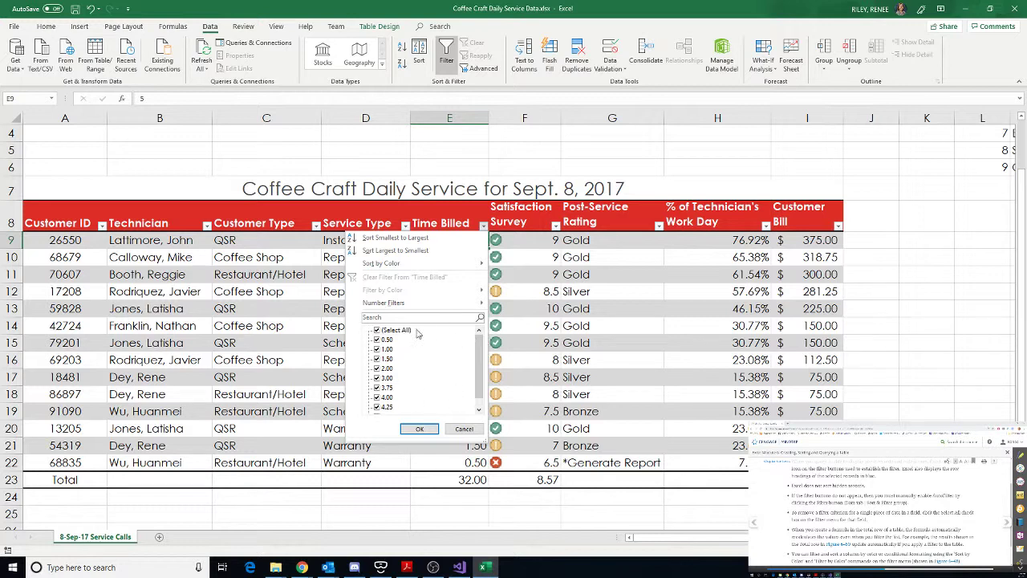
{"action": "left_click", "coordinate": [419, 429]}
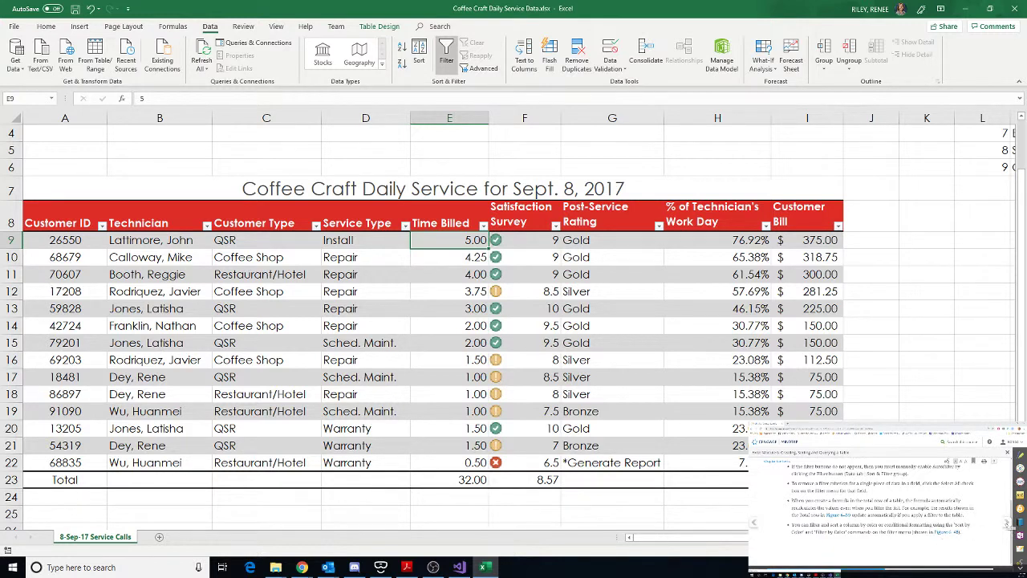
Advance the e-book to the steps on redisplaying filter buttons, and toggle the table's filter buttons off and on again
{"action": "left_click", "coordinate": [1008, 523]}
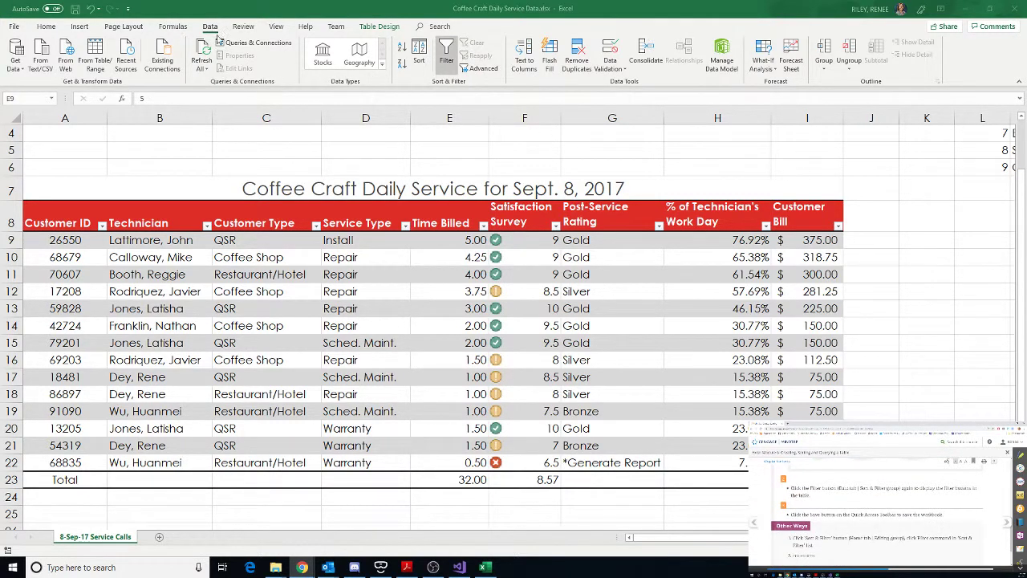
{"action": "left_click", "coordinate": [440, 94]}
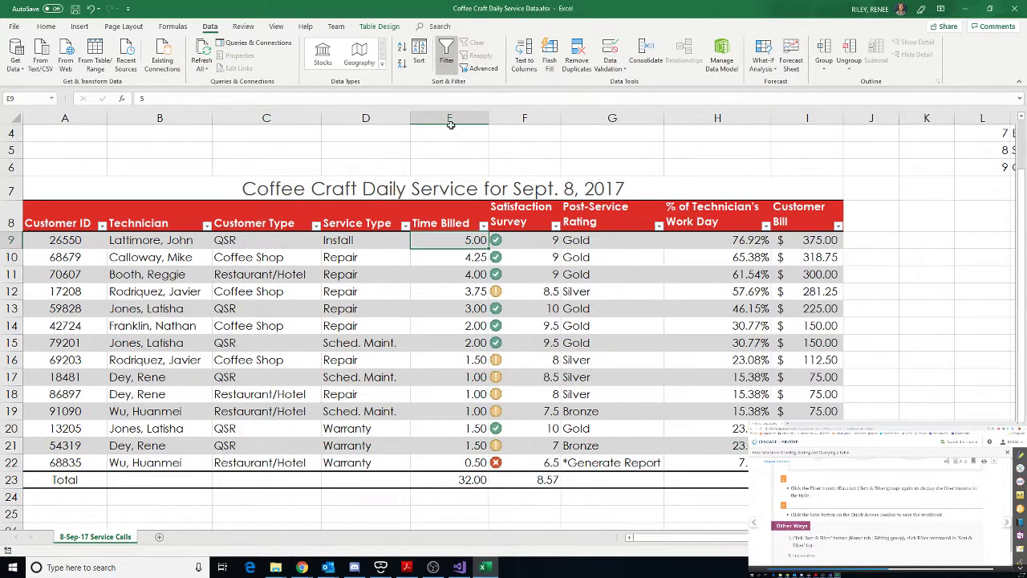
{"action": "left_click", "coordinate": [450, 56]}
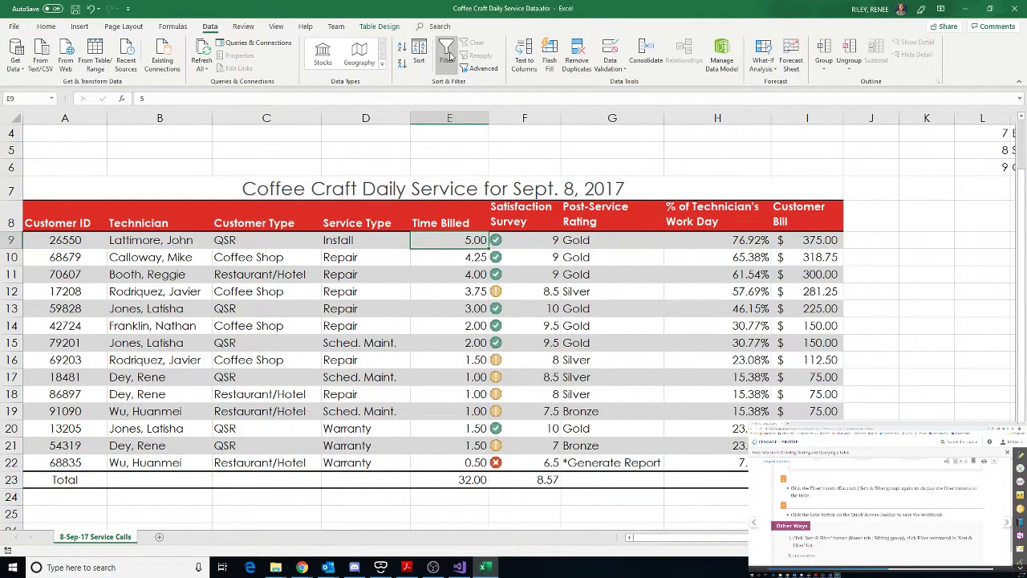
{"action": "left_click", "coordinate": [448, 55]}
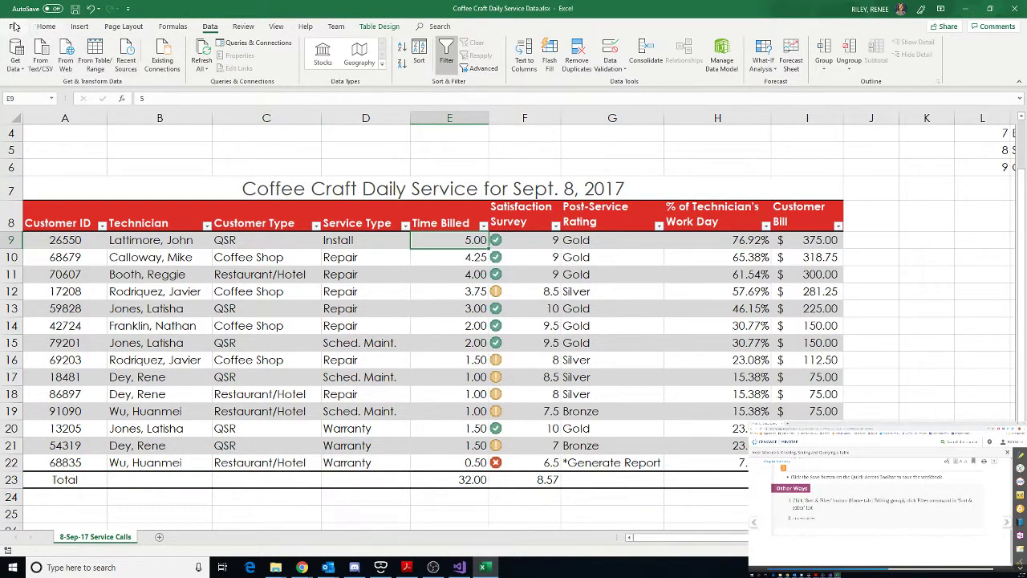
Save the workbook and advance the e-book to its next page about criteria and extract areas
{"action": "left_click", "coordinate": [75, 8]}
{"action": "left_click", "coordinate": [1008, 522]}
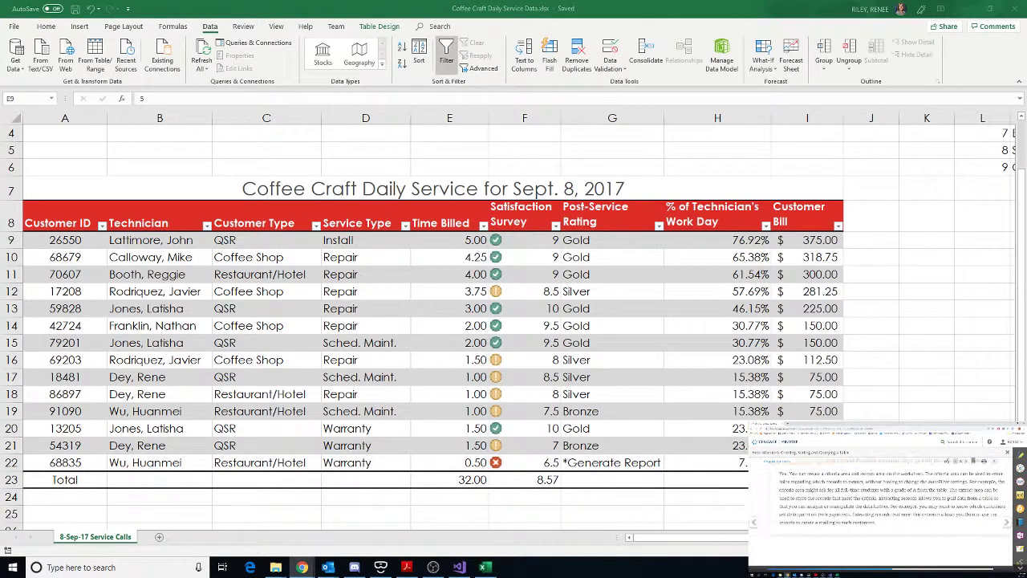